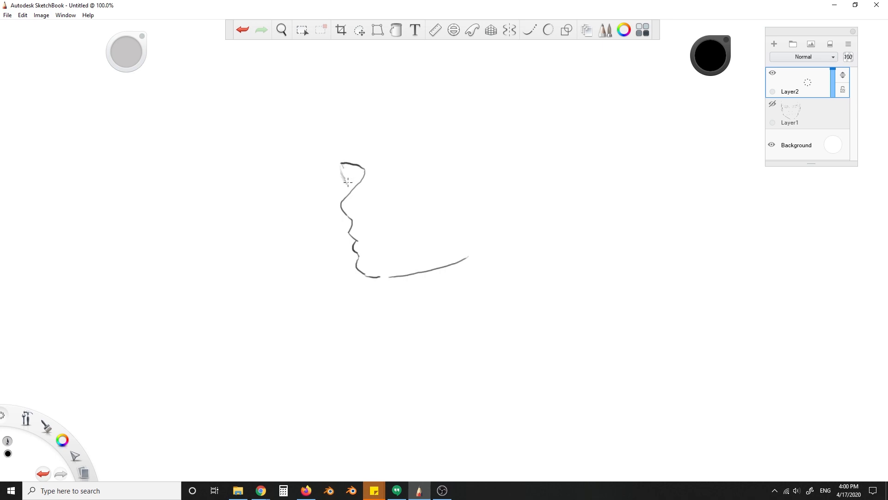
- Sketch the near eye, forehead hair strands and ear of the three-quarter face on Layer2
{"action": "left_click_drag", "start_coordinate": [384, 181], "coordinate": [396, 182]}
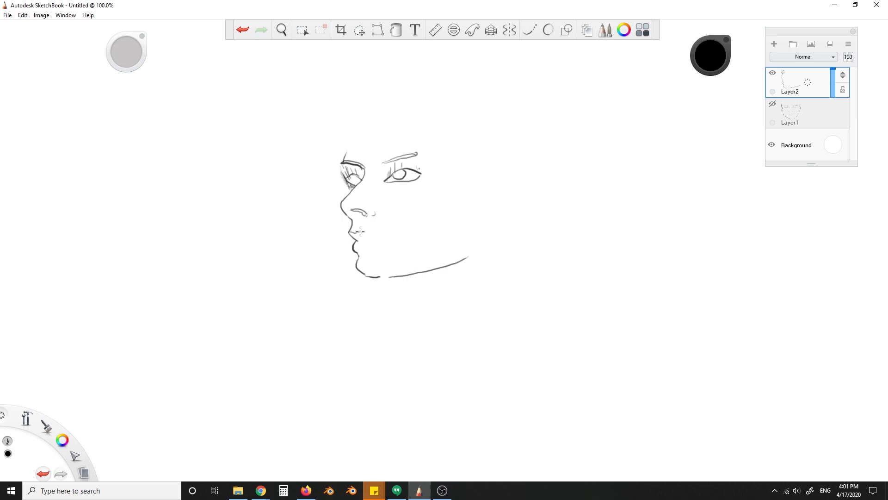
{"action": "left_click_drag", "start_coordinate": [340, 124], "coordinate": [341, 160]}
{"action": "left_click_drag", "start_coordinate": [358, 121], "coordinate": [354, 147]}
{"action": "left_click_drag", "start_coordinate": [397, 125], "coordinate": [387, 143]}
{"action": "mouse_move", "coordinate": [505, 183]}
{"action": "left_mouse_down"}
{"action": "mouse_move", "coordinate": [492, 224]}
{"action": "mouse_move", "coordinate": [501, 215]}
{"action": "left_mouse_up"}
- Add a layer above the line art, set its blend mode to Multiply and pick a dark gray brush colour
{"action": "left_click", "coordinate": [773, 44]}
{"action": "left_click", "coordinate": [804, 57]}
{"action": "left_click", "coordinate": [710, 55]}
{"action": "left_click", "coordinate": [703, 71]}
- Shade beneath the jaw and around the eyes, brow, lips, chin and ear of the three-quarter face with a smaller brush
{"action": "key", "text": "["}
{"action": "key", "text": "ctrl+z"}
{"action": "mouse_move", "coordinate": [370, 273]}
{"action": "left_mouse_down"}
{"action": "mouse_move", "coordinate": [407, 264]}
{"action": "mouse_move", "coordinate": [439, 236]}
{"action": "left_mouse_up"}
{"action": "key", "text": "["}
{"action": "left_click_drag", "start_coordinate": [342, 167], "coordinate": [365, 185]}
{"action": "left_click_drag", "start_coordinate": [380, 159], "coordinate": [423, 161]}
{"action": "left_click_drag", "start_coordinate": [347, 157], "coordinate": [393, 165]}
{"action": "left_click_drag", "start_coordinate": [347, 210], "coordinate": [379, 239]}
{"action": "mouse_move", "coordinate": [361, 259]}
{"action": "left_mouse_down"}
{"action": "mouse_move", "coordinate": [405, 278]}
{"action": "mouse_move", "coordinate": [486, 259]}
{"action": "left_mouse_up"}
{"action": "left_click_drag", "start_coordinate": [511, 195], "coordinate": [511, 203]}
{"action": "left_click_drag", "start_coordinate": [519, 187], "coordinate": [523, 197]}
- Add smaller shading strokes to the neck, rear jaw, chin and near eyelid
{"action": "key", "text": "["}
{"action": "mouse_move", "coordinate": [385, 285]}
{"action": "left_mouse_down"}
{"action": "mouse_move", "coordinate": [430, 314]}
{"action": "mouse_move", "coordinate": [463, 280]}
{"action": "left_mouse_up"}
{"action": "left_click_drag", "start_coordinate": [462, 280], "coordinate": [490, 254]}
{"action": "key", "text": "["}
{"action": "left_click_drag", "start_coordinate": [367, 268], "coordinate": [363, 263]}
{"action": "left_click_drag", "start_coordinate": [384, 175], "coordinate": [413, 159]}
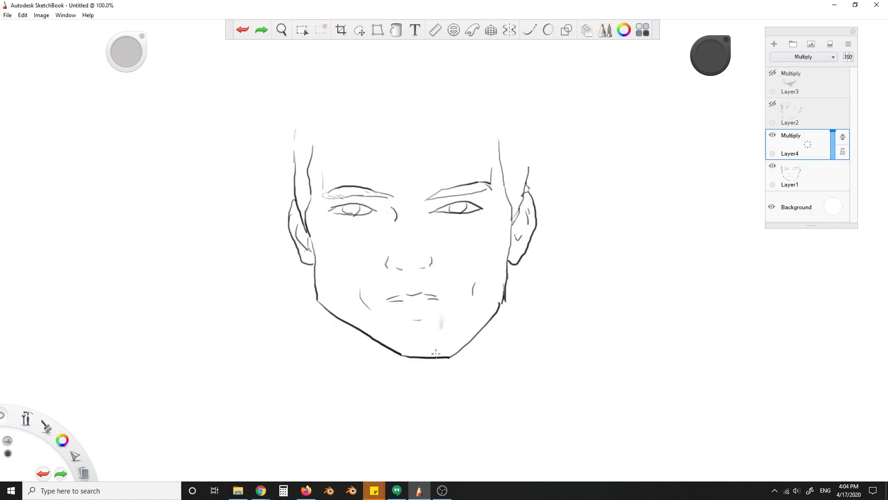
- Block in gray shadows on the front-view face's temples, cheeks, jaw, sides and nose bridge on the Multiply Layer4
{"action": "left_click_drag", "start_coordinate": [347, 272], "coordinate": [381, 315]}
{"action": "left_click_drag", "start_coordinate": [711, 56], "coordinate": [710, 46]}
{"action": "mouse_move", "coordinate": [367, 134]}
{"action": "left_mouse_down"}
{"action": "mouse_move", "coordinate": [325, 218]}
{"action": "mouse_move", "coordinate": [323, 280]}
{"action": "left_mouse_up"}
{"action": "left_click_drag", "start_coordinate": [320, 295], "coordinate": [376, 334]}
{"action": "mouse_move", "coordinate": [355, 289]}
{"action": "left_mouse_down"}
{"action": "mouse_move", "coordinate": [367, 320]}
{"action": "mouse_move", "coordinate": [458, 349]}
{"action": "left_mouse_up"}
{"action": "mouse_move", "coordinate": [474, 287]}
{"action": "left_mouse_down"}
{"action": "mouse_move", "coordinate": [508, 305]}
{"action": "mouse_move", "coordinate": [497, 135]}
{"action": "left_mouse_up"}
{"action": "left_click_drag", "start_coordinate": [303, 134], "coordinate": [301, 227]}
{"action": "mouse_move", "coordinate": [343, 194]}
{"action": "left_mouse_down"}
{"action": "mouse_move", "coordinate": [389, 194]}
{"action": "mouse_move", "coordinate": [414, 252]}
{"action": "mouse_move", "coordinate": [431, 262]}
{"action": "left_mouse_up"}
{"action": "mouse_move", "coordinate": [426, 257]}
{"action": "left_mouse_down"}
{"action": "mouse_move", "coordinate": [420, 204]}
{"action": "mouse_move", "coordinate": [488, 184]}
{"action": "left_mouse_up"}
- Shade the sides of the nose and the inner areas of both ears on the front-view face
{"action": "left_click_drag", "start_coordinate": [383, 215], "coordinate": [379, 245]}
{"action": "left_click_drag", "start_coordinate": [433, 215], "coordinate": [439, 224]}
{"action": "left_click_drag", "start_coordinate": [295, 220], "coordinate": [306, 247]}
{"action": "left_click_drag", "start_coordinate": [526, 198], "coordinate": [528, 222]}
- Erase and soften the shadow edges around the forehead, brows, nose, cheeks and jaw of the front-view face
{"action": "key", "text": "e"}
{"action": "mouse_move", "coordinate": [372, 227]}
{"action": "left_mouse_down"}
{"action": "mouse_move", "coordinate": [410, 239]}
{"action": "mouse_move", "coordinate": [347, 276]}
{"action": "mouse_move", "coordinate": [334, 266]}
{"action": "mouse_move", "coordinate": [376, 318]}
{"action": "mouse_move", "coordinate": [465, 287]}
{"action": "mouse_move", "coordinate": [367, 128]}
{"action": "mouse_move", "coordinate": [455, 167]}
{"action": "mouse_move", "coordinate": [358, 180]}
{"action": "left_mouse_up"}
{"action": "left_click_drag", "start_coordinate": [488, 134], "coordinate": [418, 192]}
{"action": "left_click_drag", "start_coordinate": [320, 173], "coordinate": [328, 257]}
{"action": "left_click_drag", "start_coordinate": [488, 340], "coordinate": [514, 308]}
{"action": "left_click_drag", "start_coordinate": [513, 307], "coordinate": [458, 363]}
{"action": "key", "text": "ctrl+z"}
{"action": "left_click_drag", "start_coordinate": [353, 132], "coordinate": [379, 189]}
{"action": "left_click_drag", "start_coordinate": [419, 178], "coordinate": [442, 224]}
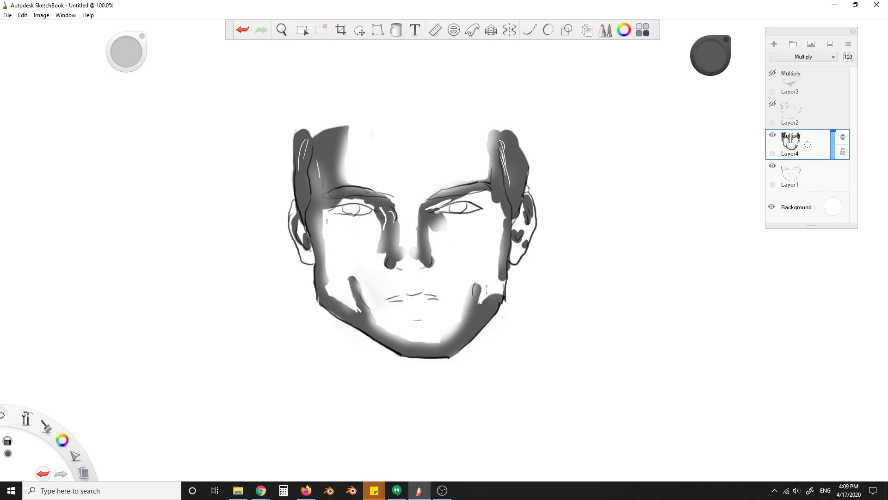
- Hide Layer4, show Layer3, darken the brush colour and add strokes around the head
{"action": "left_click", "coordinate": [772, 134]}
{"action": "left_click", "coordinate": [772, 72]}
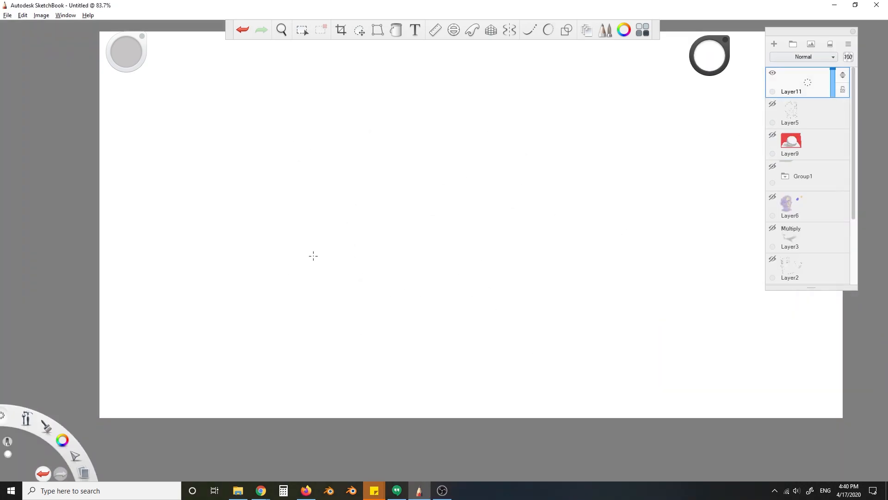
{"action": "left_click_drag", "start_coordinate": [709, 55], "coordinate": [709, 93]}
{"action": "left_click_drag", "start_coordinate": [529, 99], "coordinate": [501, 100]}
{"action": "left_click_drag", "start_coordinate": [466, 127], "coordinate": [505, 211]}
{"action": "key", "text": "ctrl+z"}
{"action": "left_click_drag", "start_coordinate": [419, 154], "coordinate": [423, 155]}
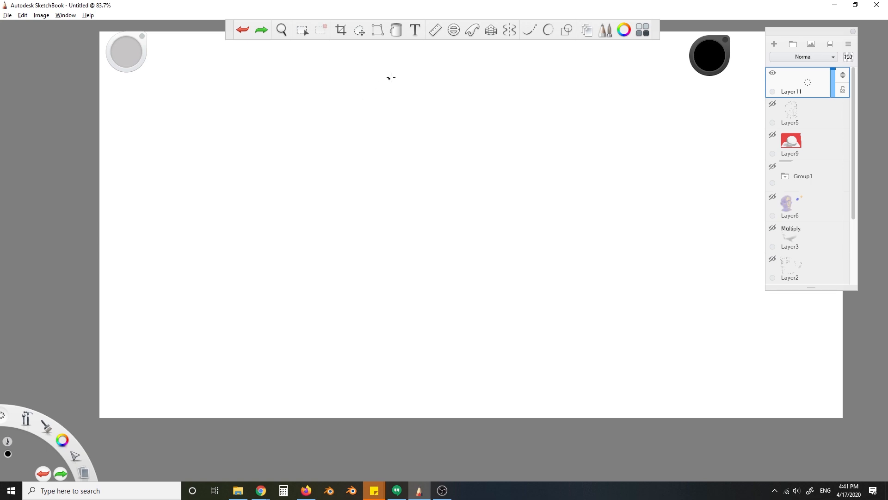
- With Steady Stroke on, draw the long outer hair contour over the head and down the far side on Layer11
{"action": "left_click", "coordinate": [548, 30]}
{"action": "left_click", "coordinate": [529, 30]}
{"action": "mouse_move", "coordinate": [424, 76]}
{"action": "left_mouse_down"}
{"action": "mouse_move", "coordinate": [341, 186]}
{"action": "mouse_move", "coordinate": [347, 403]}
{"action": "mouse_move", "coordinate": [451, 65]}
{"action": "mouse_move", "coordinate": [666, 162]}
{"action": "mouse_move", "coordinate": [661, 175]}
{"action": "left_mouse_up"}
{"action": "mouse_move", "coordinate": [420, 109]}
{"action": "left_mouse_down"}
{"action": "mouse_move", "coordinate": [458, 86]}
{"action": "mouse_move", "coordinate": [391, 150]}
{"action": "left_mouse_up"}
{"action": "key", "text": "ctrl+z"}
- Turn off Steady Stroke and draw the far eye's edge and the face profile down through the chin and jaw
{"action": "left_click", "coordinate": [529, 30]}
{"action": "left_click_drag", "start_coordinate": [398, 137], "coordinate": [382, 162]}
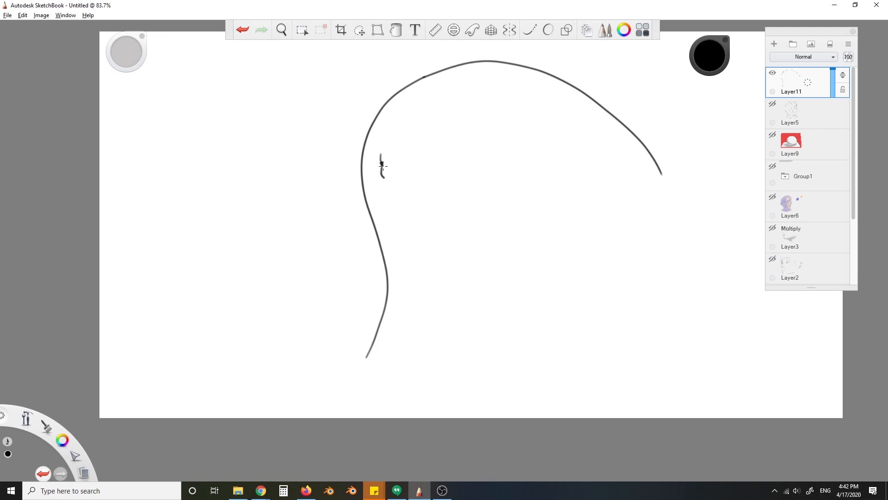
{"action": "mouse_move", "coordinate": [384, 187]}
{"action": "left_mouse_down"}
{"action": "mouse_move", "coordinate": [406, 268]}
{"action": "mouse_move", "coordinate": [469, 275]}
{"action": "mouse_move", "coordinate": [477, 299]}
{"action": "left_mouse_up"}
{"action": "key", "text": "ctrl+z"}
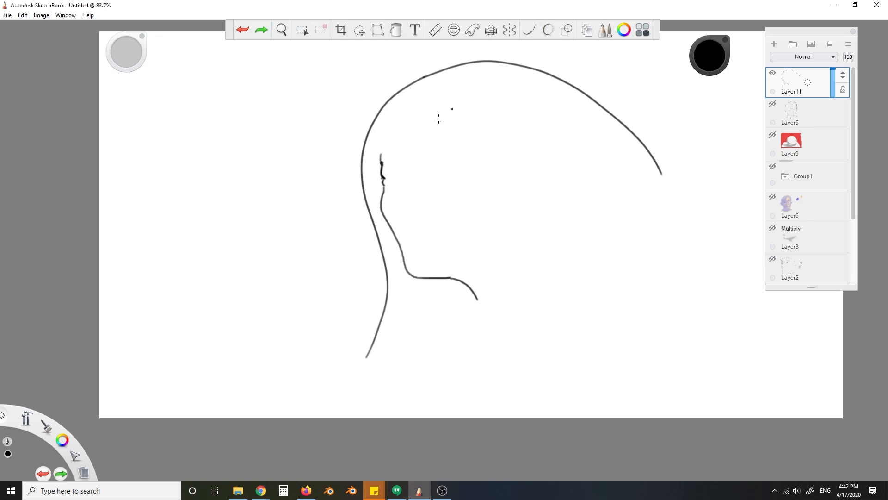
- Draw the curved fringe line from the far brow up toward the crown with Steady Stroke at 46
{"action": "left_click", "coordinate": [530, 31]}
{"action": "mouse_move", "coordinate": [377, 155]}
{"action": "left_mouse_down"}
{"action": "mouse_move", "coordinate": [455, 75]}
{"action": "mouse_move", "coordinate": [474, 73]}
{"action": "left_mouse_up"}
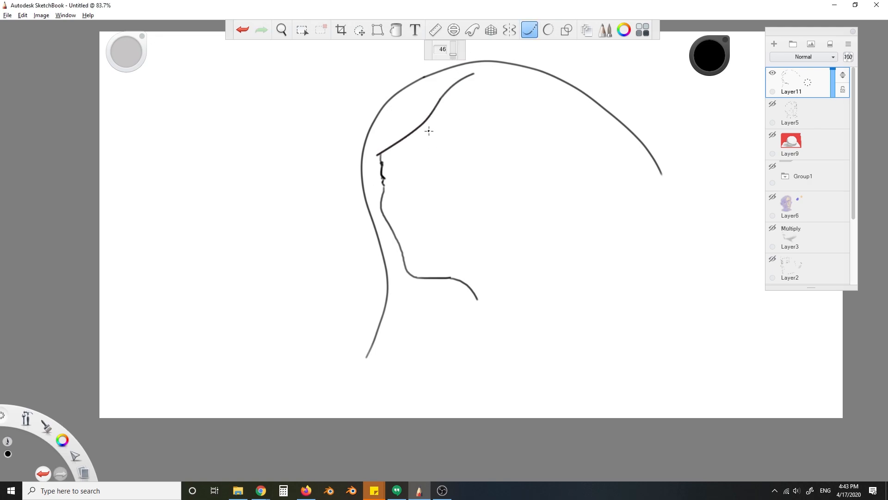
{"action": "mouse_move", "coordinate": [380, 161]}
{"action": "left_mouse_down"}
{"action": "mouse_move", "coordinate": [390, 162]}
{"action": "mouse_move", "coordinate": [386, 196]}
{"action": "left_mouse_up"}
{"action": "key", "text": "ctrl+z"}
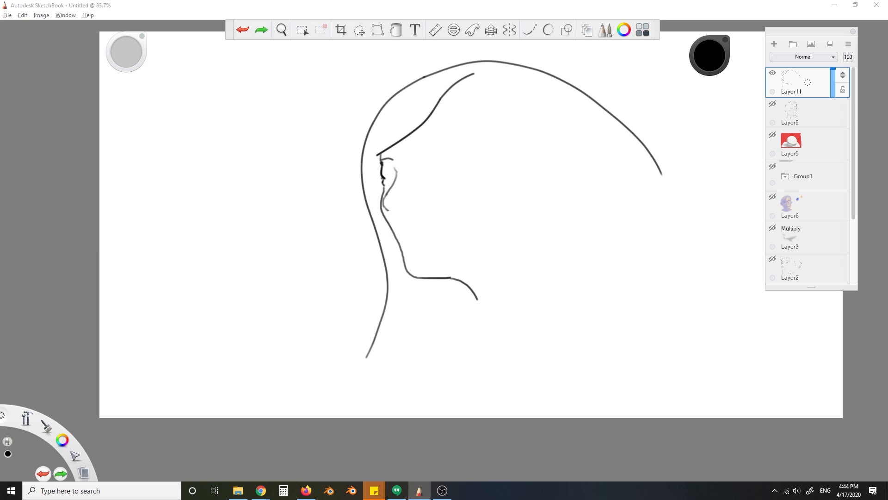
- Add the short nostril strokes beneath the nose
{"action": "mouse_move", "coordinate": [46, 425]}
{"action": "left_mouse_down"}
{"action": "mouse_move", "coordinate": [38, 394]}
{"action": "mouse_move", "coordinate": [31, 415]}
{"action": "left_mouse_up"}
{"action": "left_click_drag", "start_coordinate": [387, 209], "coordinate": [392, 213]}
{"action": "key", "text": "ctrl+z"}
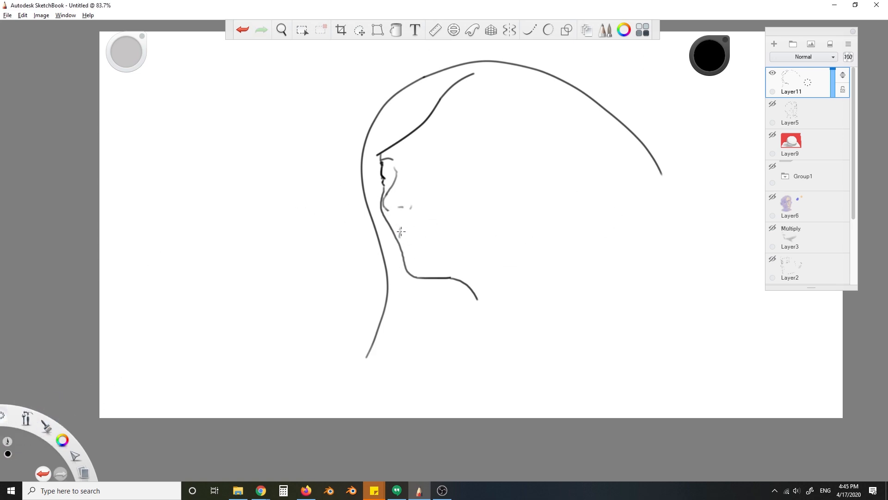
- Undo and redo the latest stroke repeatedly to compare the face with and without it
{"action": "key", "text": "ctrl+z"}
{"action": "key", "text": "ctrl+y"}
{"action": "key", "text": "ctrl+z"}
{"action": "key", "text": "ctrl+y"}
{"action": "key", "text": "ctrl+z"}
{"action": "key", "text": "ctrl+y"}
{"action": "key", "text": "ctrl+z"}
{"action": "key", "text": "ctrl+y"}
{"action": "key", "text": "ctrl+z"}
{"action": "key", "text": "ctrl+y"}
{"action": "key", "text": "ctrl+z"}
{"action": "key", "text": "ctrl+y"}
{"action": "key", "text": "ctrl+z"}
- Draw the near eye and eyebrow, and set the Steady Stroke strength to 11
{"action": "mouse_move", "coordinate": [407, 158]}
{"action": "left_mouse_down"}
{"action": "mouse_move", "coordinate": [459, 149]}
{"action": "mouse_move", "coordinate": [422, 162]}
{"action": "mouse_move", "coordinate": [449, 170]}
{"action": "left_mouse_up"}
{"action": "left_click", "coordinate": [529, 30]}
{"action": "left_click", "coordinate": [530, 31]}
{"action": "key", "text": "ctrl+z"}
{"action": "left_click", "coordinate": [529, 30]}
{"action": "left_click_drag", "start_coordinate": [453, 54], "coordinate": [453, 55]}
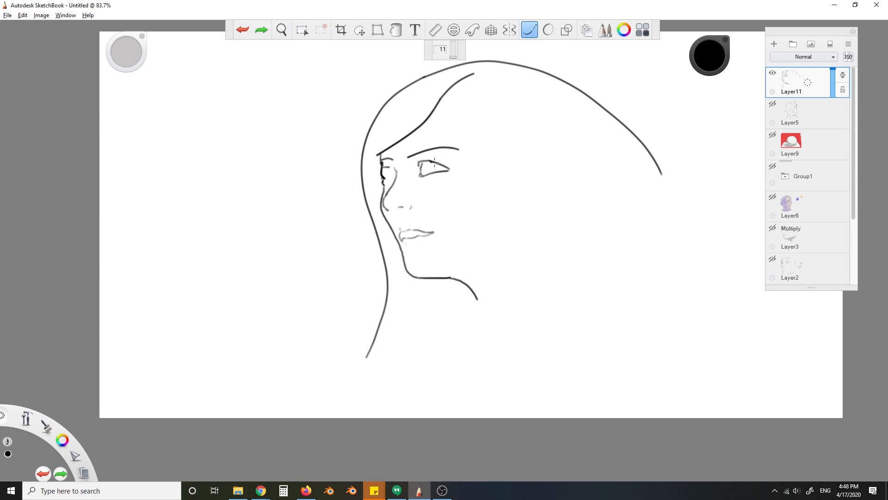
- Draw the far eye's iris, close the fringe lock with a second curve and thicken the near eyebrow
{"action": "left_click_drag", "start_coordinate": [386, 178], "coordinate": [396, 177]}
{"action": "mouse_move", "coordinate": [473, 73]}
{"action": "left_mouse_down"}
{"action": "mouse_move", "coordinate": [430, 117]}
{"action": "mouse_move", "coordinate": [458, 91]}
{"action": "left_mouse_up"}
{"action": "key", "text": "ctrl+z"}
{"action": "left_click_drag", "start_coordinate": [419, 141], "coordinate": [379, 155]}
{"action": "key", "text": "ctrl+z"}
{"action": "mouse_move", "coordinate": [442, 112]}
{"action": "left_mouse_down"}
{"action": "mouse_move", "coordinate": [382, 153]}
{"action": "mouse_move", "coordinate": [460, 149]}
{"action": "left_mouse_up"}
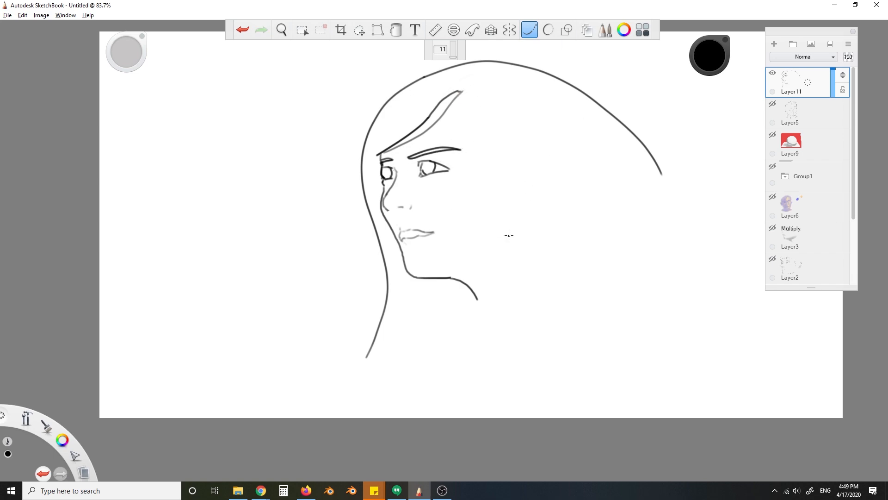
{"action": "left_click_drag", "start_coordinate": [407, 239], "coordinate": [422, 238]}
{"action": "key", "text": "ctrl+z"}
{"action": "key", "text": "ctrl+z"}
{"action": "left_click_drag", "start_coordinate": [413, 178], "coordinate": [420, 169]}
- Set the Steady Stroke strength to 15 and draw the jagged hair parting from the fringe toward the crown
{"action": "key", "text": "ctrl+z"}
- Draw the long pointed hair locks hanging beside the near side of the face
{"action": "left_click_drag", "start_coordinate": [445, 113], "coordinate": [499, 186]}
{"action": "left_click_drag", "start_coordinate": [494, 105], "coordinate": [531, 233]}
{"action": "mouse_move", "coordinate": [511, 153]}
{"action": "left_mouse_down"}
{"action": "mouse_move", "coordinate": [535, 182]}
{"action": "mouse_move", "coordinate": [552, 252]}
{"action": "left_mouse_up"}
{"action": "left_click_drag", "start_coordinate": [564, 169], "coordinate": [553, 265]}
{"action": "left_click", "coordinate": [530, 30]}
{"action": "key", "text": "ctrl+z"}
{"action": "key", "text": "ctrl+z"}
{"action": "left_click", "coordinate": [530, 30]}
{"action": "left_click_drag", "start_coordinate": [453, 48], "coordinate": [453, 56]}
{"action": "mouse_move", "coordinate": [446, 112]}
{"action": "left_mouse_down"}
{"action": "mouse_move", "coordinate": [466, 96]}
{"action": "mouse_move", "coordinate": [461, 111]}
{"action": "mouse_move", "coordinate": [488, 80]}
{"action": "left_mouse_up"}
{"action": "key", "text": "ctrl+z"}
{"action": "key", "text": "ctrl+z"}
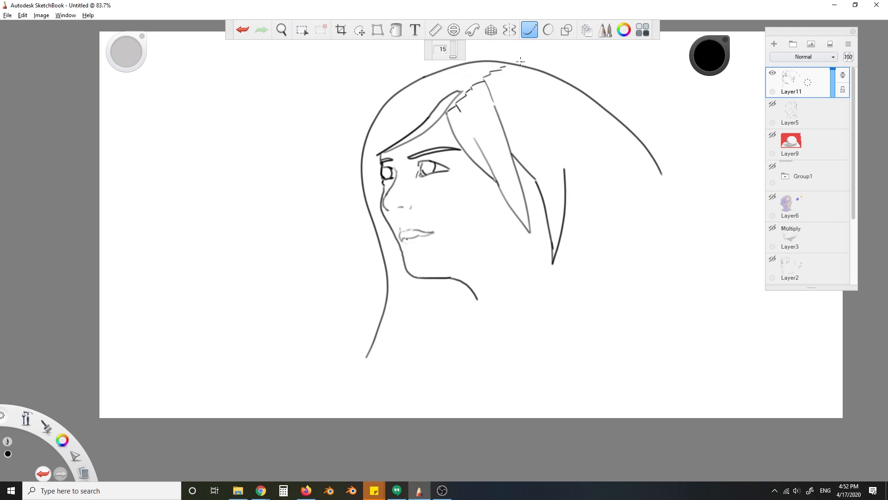
- Set the Steady Stroke strength to 97 and redraw the rear hair contour from the crown down the back of the head
{"action": "key", "text": "ctrl+z"}
{"action": "key", "text": "ctrl+z"}
{"action": "left_click_drag", "start_coordinate": [515, 65], "coordinate": [565, 94]}
{"action": "key", "text": "ctrl+z"}
{"action": "left_click_drag", "start_coordinate": [454, 56], "coordinate": [454, 50]}
{"action": "left_click_drag", "start_coordinate": [535, 69], "coordinate": [650, 262]}
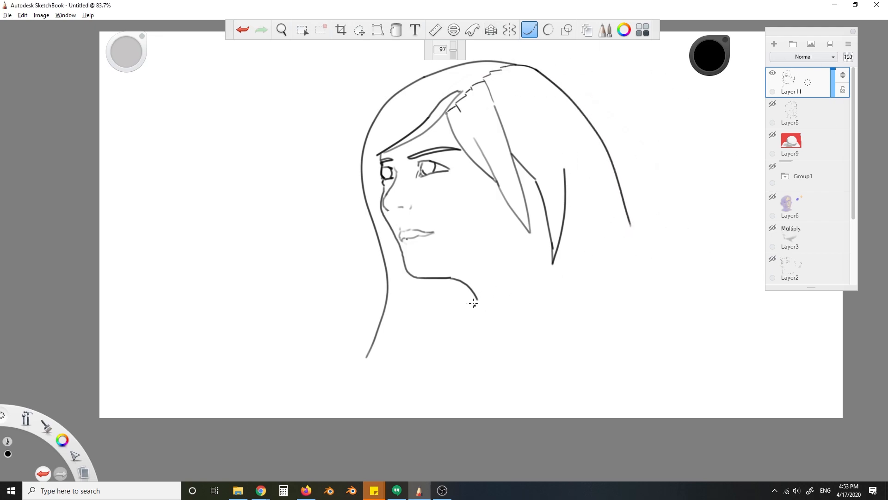
- Set the Steady Stroke strength to 11 and draw the pointed collar and the neck lines below the jaw
{"action": "left_click_drag", "start_coordinate": [454, 49], "coordinate": [453, 57]}
{"action": "mouse_move", "coordinate": [478, 299]}
{"action": "left_mouse_down"}
{"action": "mouse_move", "coordinate": [437, 361]}
{"action": "mouse_move", "coordinate": [545, 312]}
{"action": "left_mouse_up"}
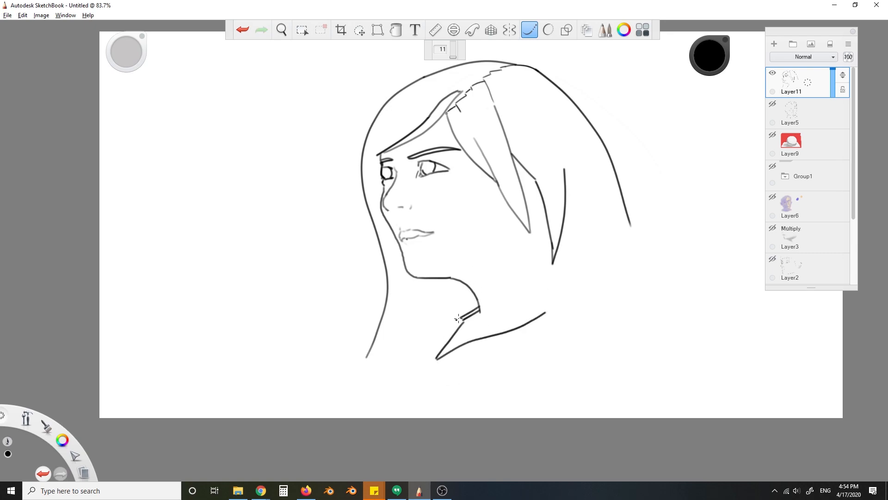
{"action": "mouse_move", "coordinate": [417, 277]}
{"action": "left_mouse_down"}
{"action": "mouse_move", "coordinate": [401, 365]}
{"action": "mouse_move", "coordinate": [356, 368]}
{"action": "left_mouse_up"}
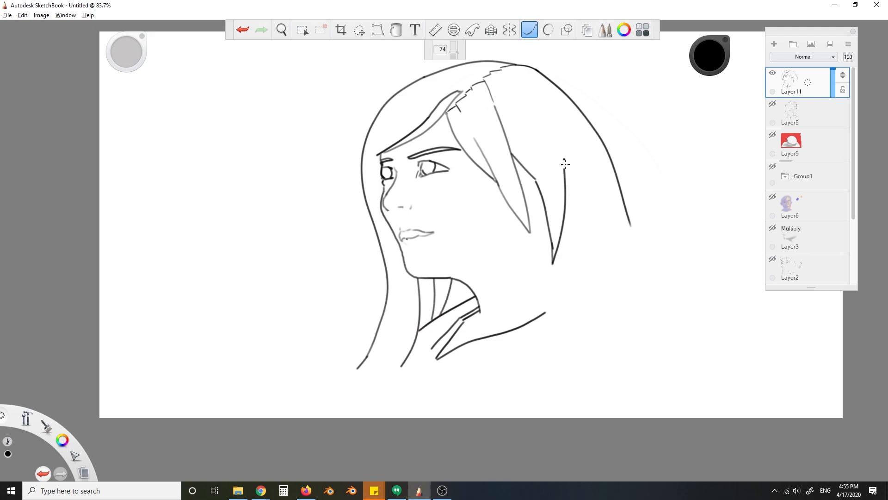
- Draw the shoulder strap's inner edge and lower end, the short collarbone stroke and the curve below the strap
{"action": "key", "text": "ctrl+z"}
{"action": "mouse_move", "coordinate": [561, 290]}
{"action": "left_mouse_down"}
{"action": "mouse_move", "coordinate": [538, 345]}
{"action": "mouse_move", "coordinate": [535, 387]}
{"action": "left_mouse_up"}
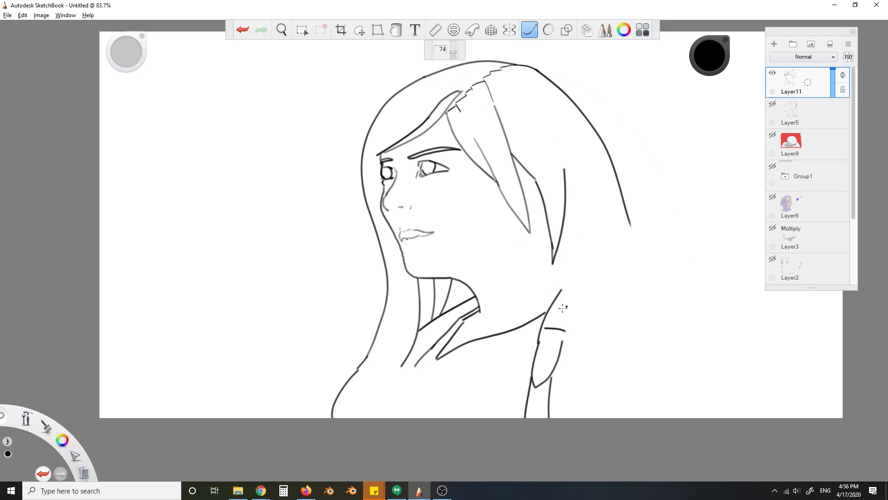
{"action": "left_click_drag", "start_coordinate": [420, 372], "coordinate": [404, 391]}
{"action": "left_click_drag", "start_coordinate": [562, 351], "coordinate": [610, 416]}
- Draw the strap's outer edge from its crossing band up to a pointed tip at the shoulder
{"action": "left_click_drag", "start_coordinate": [563, 343], "coordinate": [605, 269]}
{"action": "key", "text": "ctrl+z"}
{"action": "left_click_drag", "start_coordinate": [563, 342], "coordinate": [590, 264]}
{"action": "key", "text": "ctrl+z"}
{"action": "left_click_drag", "start_coordinate": [584, 290], "coordinate": [591, 273]}
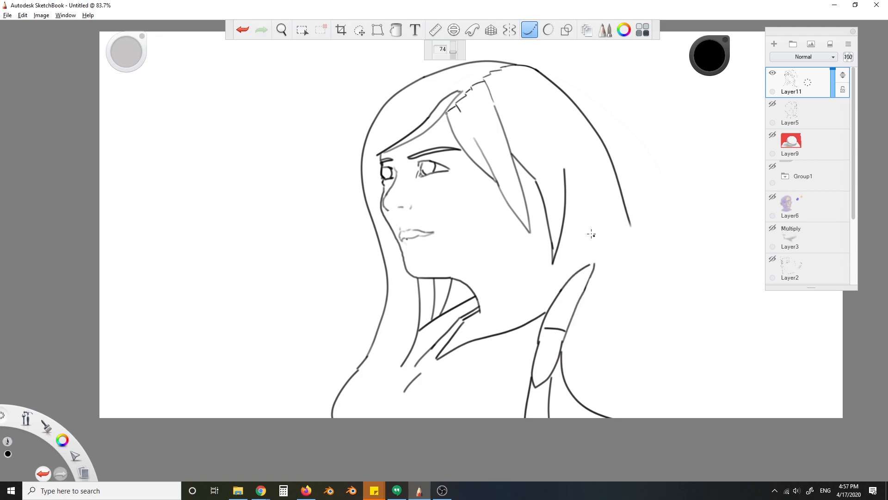
- Draw the short arcs running from the strap's tip along the top of the shoulder
{"action": "left_click_drag", "start_coordinate": [590, 277], "coordinate": [609, 269]}
{"action": "key", "text": "ctrl+z"}
{"action": "left_click_drag", "start_coordinate": [591, 278], "coordinate": [633, 276]}
- Draw the shoulder and upper-arm contour from the strap down to the sleeve edge
{"action": "mouse_move", "coordinate": [592, 273]}
{"action": "left_mouse_down"}
{"action": "mouse_move", "coordinate": [613, 263]}
{"action": "mouse_move", "coordinate": [699, 362]}
{"action": "left_mouse_up"}
{"action": "key", "text": "ctrl+z"}
{"action": "left_click_drag", "start_coordinate": [586, 285], "coordinate": [679, 295]}
{"action": "key", "text": "ctrl+z"}
{"action": "left_click_drag", "start_coordinate": [585, 286], "coordinate": [655, 276]}
{"action": "key", "text": "ctrl+z"}
{"action": "mouse_move", "coordinate": [586, 287]}
{"action": "left_mouse_down"}
{"action": "mouse_move", "coordinate": [625, 275]}
{"action": "mouse_move", "coordinate": [728, 375]}
{"action": "mouse_move", "coordinate": [762, 391]}
{"action": "left_mouse_up"}
- Extend the rear hair contour down to the shoulder and erase the hair lock where the ear sits
{"action": "left_click_drag", "start_coordinate": [628, 218], "coordinate": [627, 215]}
{"action": "key", "text": "e"}
{"action": "left_click_drag", "start_coordinate": [563, 190], "coordinate": [560, 191]}
- Set Steady Stroke to 11 and draw the curved outer edge of the ear behind the front hair
{"action": "left_click", "coordinate": [530, 30]}
{"action": "left_click_drag", "start_coordinate": [453, 46], "coordinate": [455, 57]}
{"action": "mouse_move", "coordinate": [543, 140]}
{"action": "left_mouse_down"}
{"action": "mouse_move", "coordinate": [559, 145]}
{"action": "mouse_move", "coordinate": [560, 181]}
{"action": "mouse_move", "coordinate": [548, 199]}
{"action": "left_mouse_up"}
{"action": "key", "text": "ctrl+z"}
{"action": "key", "text": "ctrl+z"}
{"action": "key", "text": "ctrl+z"}
- Draw the short line running from below the ear down to the shoulder strap
{"action": "key", "text": "ctrl+z"}
{"action": "left_click_drag", "start_coordinate": [540, 139], "coordinate": [532, 176]}
{"action": "key", "text": "ctrl+z"}
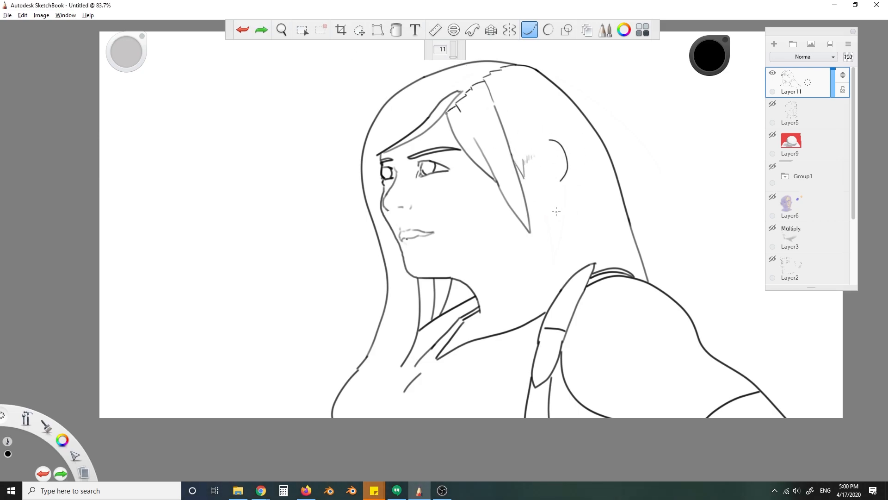
{"action": "left_click_drag", "start_coordinate": [558, 208], "coordinate": [555, 221]}
{"action": "key", "text": "ctrl+z"}
{"action": "left_click_drag", "start_coordinate": [555, 221], "coordinate": [573, 265]}
{"action": "key", "text": "ctrl+z"}
- Draw the thin pointed hair locks hanging in front of the ear and beside the jaw
{"action": "left_click_drag", "start_coordinate": [533, 148], "coordinate": [558, 209]}
{"action": "left_click_drag", "start_coordinate": [544, 134], "coordinate": [566, 192]}
{"action": "left_click_drag", "start_coordinate": [552, 166], "coordinate": [562, 180]}
{"action": "left_click_drag", "start_coordinate": [557, 220], "coordinate": [545, 212]}
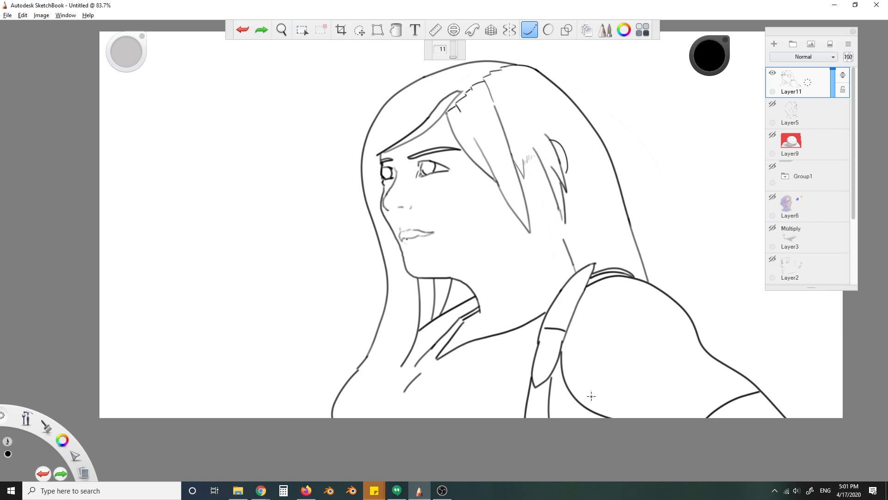
- Rework the strap's pointed tip into a band curving over the shoulder and add a crease line near the armpit
{"action": "key", "text": "s"}
{"action": "mouse_move", "coordinate": [583, 268]}
{"action": "left_mouse_down"}
{"action": "mouse_move", "coordinate": [636, 273]}
{"action": "mouse_move", "coordinate": [588, 275]}
{"action": "mouse_move", "coordinate": [583, 292]}
{"action": "mouse_move", "coordinate": [616, 268]}
{"action": "mouse_move", "coordinate": [607, 276]}
{"action": "mouse_move", "coordinate": [635, 277]}
{"action": "mouse_move", "coordinate": [616, 272]}
{"action": "mouse_move", "coordinate": [595, 284]}
{"action": "left_mouse_up"}
{"action": "key", "text": "s"}
{"action": "key", "text": "ctrl+z"}
{"action": "key", "text": "ctrl+z"}
{"action": "key", "text": "ctrl+z"}
{"action": "key", "text": "ctrl+z"}
{"action": "key", "text": "ctrl+z"}
{"action": "key", "text": "ctrl+z"}
{"action": "key", "text": "e"}
{"action": "key", "text": "ctrl+z"}
{"action": "left_click", "coordinate": [509, 29]}
{"action": "key", "text": "b"}
{"action": "key", "text": "ctrl+z"}
- Save the drawing as Tifa.tif in the NBS Sketches folder
{"action": "key", "text": "ctrl+s"}
{"action": "left_click", "coordinate": [136, 42]}
{"action": "double_click", "coordinate": [401, 92]}
{"action": "double_click", "coordinate": [148, 85]}
{"action": "left_click", "coordinate": [135, 42]}
{"action": "scroll", "coordinate": [323, 168], "scroll_direction": "down", "scroll_amount": 5}
{"action": "double_click", "coordinate": [167, 186]}
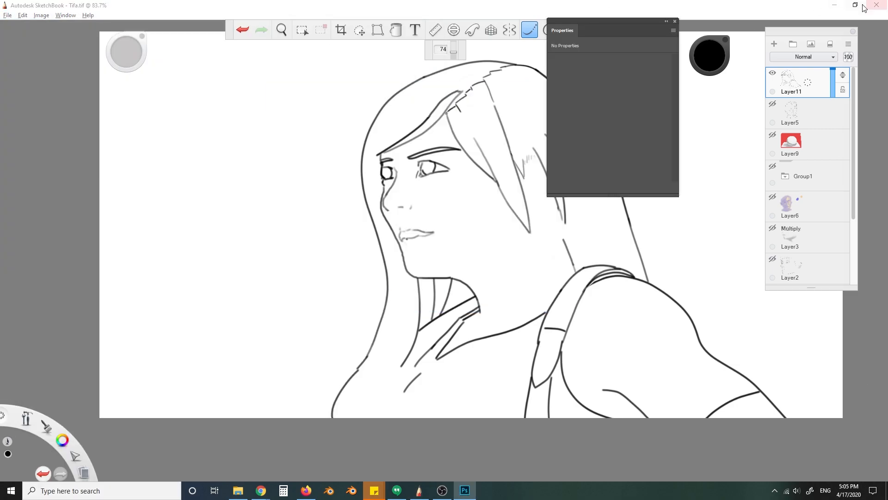
- Switch to Photoshop and open the Tifa file from the NBS Sketches folder
{"action": "left_click", "coordinate": [26, 5]}
{"action": "left_click", "coordinate": [37, 24]}
{"action": "left_click", "coordinate": [135, 22]}
{"action": "left_click_drag", "start_coordinate": [346, 93], "coordinate": [346, 185]}
{"action": "double_click", "coordinate": [162, 232]}
{"action": "left_click_drag", "start_coordinate": [346, 76], "coordinate": [347, 219]}
{"action": "double_click", "coordinate": [162, 195]}
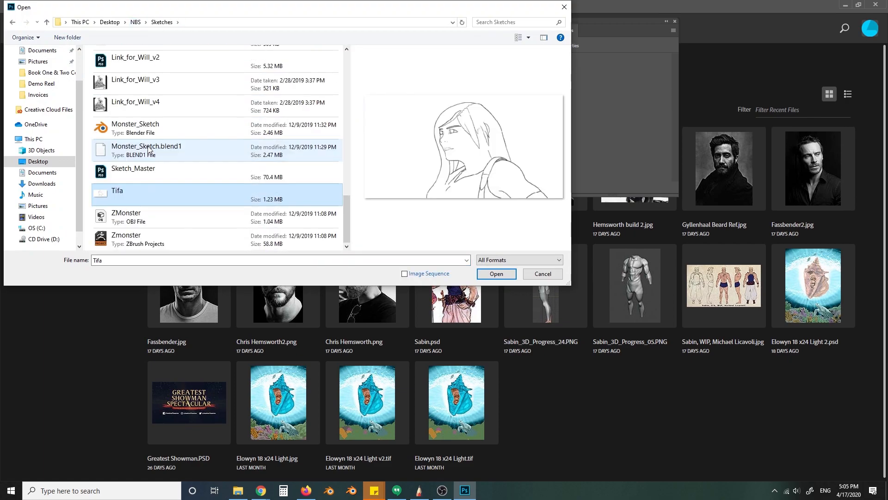
- Close the Properties panel, choose the Smudge tool and browse its brush presets around Hard Round
{"action": "left_click", "coordinate": [675, 21]}
{"action": "left_click", "coordinate": [74, 222]}
{"action": "left_click", "coordinate": [9, 204]}
{"action": "left_click", "coordinate": [43, 226]}
{"action": "left_click", "coordinate": [787, 145]}
{"action": "left_click", "coordinate": [9, 205]}
{"action": "left_click", "coordinate": [10, 229]}
{"action": "left_click", "coordinate": [9, 301]}
{"action": "left_click", "coordinate": [9, 204]}
{"action": "left_click", "coordinate": [67, 21]}
{"action": "left_click_drag", "start_coordinate": [154, 114], "coordinate": [154, 128]}
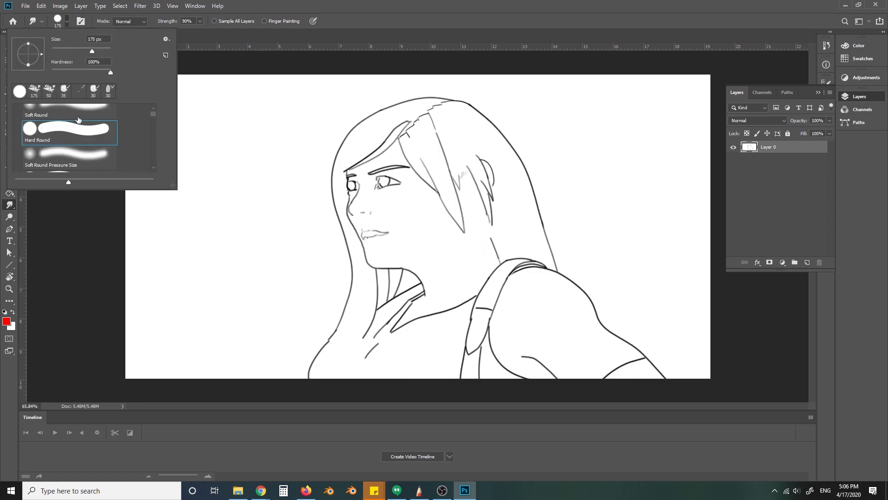
- Warp the line-art layer to reshape the head, hair and shoulder, pulling the arm side of the drawing inward
{"action": "key", "text": "ctrl+t"}
{"action": "right_click", "coordinate": [447, 252]}
{"action": "left_click", "coordinate": [495, 311]}
{"action": "left_click_drag", "start_coordinate": [703, 175], "coordinate": [711, 175]}
{"action": "left_click_drag", "start_coordinate": [711, 278], "coordinate": [665, 289]}
{"action": "left_click_drag", "start_coordinate": [319, 379], "coordinate": [338, 377]}
{"action": "left_click_drag", "start_coordinate": [320, 74], "coordinate": [353, 71]}
{"action": "left_click_drag", "start_coordinate": [516, 74], "coordinate": [527, 75]}
{"action": "left_click_drag", "start_coordinate": [515, 379], "coordinate": [510, 384]}
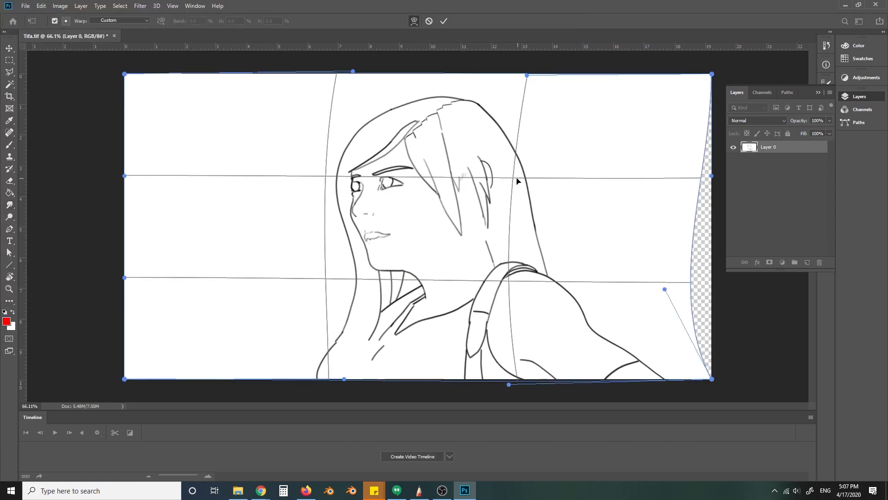
{"action": "key", "text": "Return"}
{"action": "key", "text": "ctrl+z"}
{"action": "key", "text": "ctrl+shift+z"}
- Add a new layer beneath the warped line art and fill it
{"action": "left_click", "coordinate": [807, 262]}
{"action": "left_click_drag", "start_coordinate": [789, 147], "coordinate": [789, 165]}
{"action": "key", "text": "g"}
{"action": "left_click", "coordinate": [481, 117]}
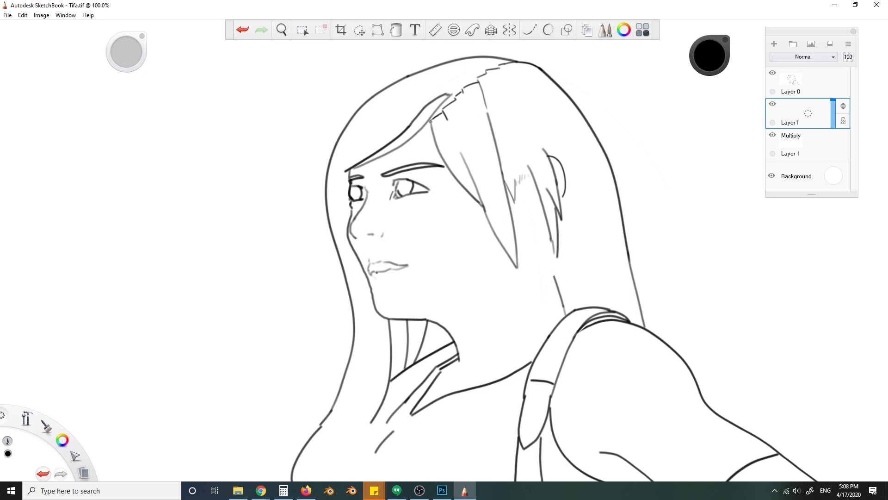
- Switch to SketchBook, set Layer 0's blend mode to Multiply and make Layer1 beneath it the active layer
{"action": "key", "text": "alt+Tab"}
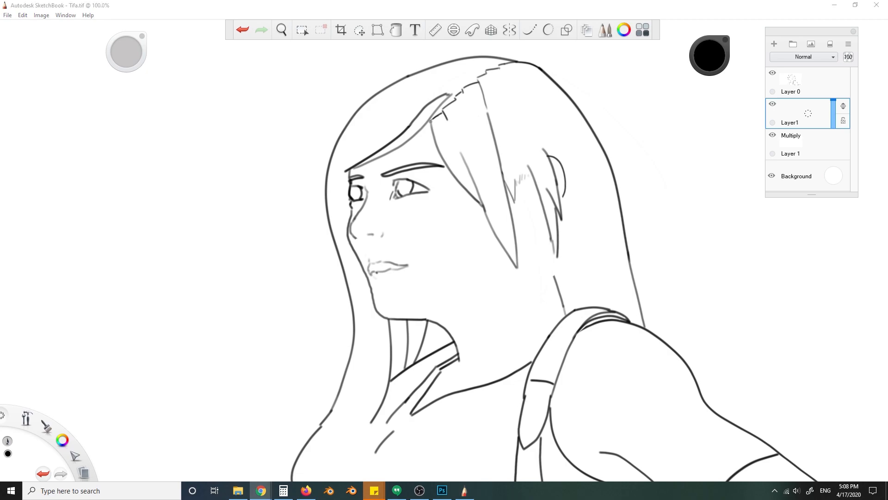
{"action": "left_click", "coordinate": [710, 55]}
{"action": "mouse_move", "coordinate": [472, 206]}
{"action": "left_mouse_down"}
{"action": "mouse_move", "coordinate": [417, 287]}
{"action": "mouse_move", "coordinate": [425, 259]}
{"action": "mouse_move", "coordinate": [399, 288]}
{"action": "mouse_move", "coordinate": [539, 294]}
{"action": "mouse_move", "coordinate": [469, 335]}
{"action": "mouse_move", "coordinate": [472, 365]}
{"action": "left_mouse_up"}
{"action": "left_click", "coordinate": [802, 83]}
{"action": "left_click", "coordinate": [804, 57]}
{"action": "left_click", "coordinate": [804, 74]}
{"action": "left_click", "coordinate": [809, 112]}
- Choose a violet-blue paint colour and adjust the brush size with a test stroke beside the neck
{"action": "key", "text": "ctrl+z"}
{"action": "key", "text": "ctrl+z"}
{"action": "left_click", "coordinate": [709, 56]}
{"action": "left_click", "coordinate": [703, 59]}
{"action": "mouse_move", "coordinate": [392, 307]}
{"action": "left_mouse_down"}
{"action": "mouse_move", "coordinate": [431, 278]}
{"action": "mouse_move", "coordinate": [464, 223]}
{"action": "mouse_move", "coordinate": [486, 341]}
{"action": "mouse_move", "coordinate": [518, 259]}
{"action": "mouse_move", "coordinate": [634, 296]}
{"action": "mouse_move", "coordinate": [615, 241]}
{"action": "mouse_move", "coordinate": [439, 97]}
{"action": "mouse_move", "coordinate": [366, 144]}
{"action": "mouse_move", "coordinate": [349, 203]}
{"action": "mouse_move", "coordinate": [361, 342]}
{"action": "mouse_move", "coordinate": [378, 340]}
{"action": "mouse_move", "coordinate": [411, 360]}
{"action": "left_mouse_up"}
{"action": "key", "text": "["}
{"action": "key", "text": "["}
{"action": "key", "text": "ctrl+z"}
{"action": "key", "text": "]"}
- Paint violet shading near the armpit and along the upper arm down to the sleeve edge
{"action": "mouse_move", "coordinate": [573, 387]}
{"action": "left_mouse_down"}
{"action": "mouse_move", "coordinate": [575, 415]}
{"action": "mouse_move", "coordinate": [675, 444]}
{"action": "left_mouse_up"}
{"action": "mouse_move", "coordinate": [630, 344]}
{"action": "left_mouse_down"}
{"action": "mouse_move", "coordinate": [712, 430]}
{"action": "mouse_move", "coordinate": [796, 485]}
{"action": "left_mouse_up"}
{"action": "key", "text": "s"}
- Shade the hair in violet along its outline, from the rear length over the crown to the front strands
{"action": "mouse_move", "coordinate": [669, 314]}
{"action": "left_mouse_down"}
{"action": "mouse_move", "coordinate": [659, 322]}
{"action": "mouse_move", "coordinate": [614, 150]}
{"action": "left_mouse_up"}
{"action": "mouse_move", "coordinate": [645, 299]}
{"action": "left_mouse_down"}
{"action": "mouse_move", "coordinate": [613, 145]}
{"action": "mouse_move", "coordinate": [585, 101]}
{"action": "left_mouse_up"}
{"action": "mouse_move", "coordinate": [594, 110]}
{"action": "left_mouse_down"}
{"action": "mouse_move", "coordinate": [663, 163]}
{"action": "mouse_move", "coordinate": [620, 118]}
{"action": "left_mouse_up"}
{"action": "left_click_drag", "start_coordinate": [615, 116], "coordinate": [532, 101]}
{"action": "mouse_move", "coordinate": [447, 135]}
{"action": "left_mouse_down"}
{"action": "mouse_move", "coordinate": [500, 77]}
{"action": "mouse_move", "coordinate": [456, 125]}
{"action": "mouse_move", "coordinate": [415, 104]}
{"action": "left_mouse_up"}
{"action": "left_click_drag", "start_coordinate": [404, 125], "coordinate": [403, 152]}
{"action": "left_click_drag", "start_coordinate": [403, 185], "coordinate": [327, 160]}
{"action": "mouse_move", "coordinate": [319, 162]}
{"action": "left_mouse_down"}
{"action": "mouse_move", "coordinate": [343, 294]}
{"action": "mouse_move", "coordinate": [323, 359]}
{"action": "left_mouse_up"}
{"action": "mouse_move", "coordinate": [748, 267]}
{"action": "left_mouse_down"}
{"action": "mouse_move", "coordinate": [636, 254]}
{"action": "mouse_move", "coordinate": [669, 289]}
{"action": "left_mouse_up"}
- Enlarge the brush and paint darker violet shadows on the neck and beneath the jaw
{"action": "mouse_move", "coordinate": [380, 345]}
{"action": "left_mouse_down"}
{"action": "mouse_move", "coordinate": [398, 350]}
{"action": "mouse_move", "coordinate": [413, 326]}
{"action": "mouse_move", "coordinate": [383, 351]}
{"action": "left_mouse_up"}
{"action": "key", "text": "ctrl+z"}
{"action": "left_click", "coordinate": [530, 30]}
{"action": "key", "text": "ctrl+z"}
{"action": "key", "text": "]"}
{"action": "left_click", "coordinate": [398, 319], "text": "alt"}
{"action": "left_click", "coordinate": [693, 440], "text": "alt"}
{"action": "key", "text": "ctrl+z"}
{"action": "left_click_drag", "start_coordinate": [429, 331], "coordinate": [474, 288]}
{"action": "left_click_drag", "start_coordinate": [480, 257], "coordinate": [445, 331]}
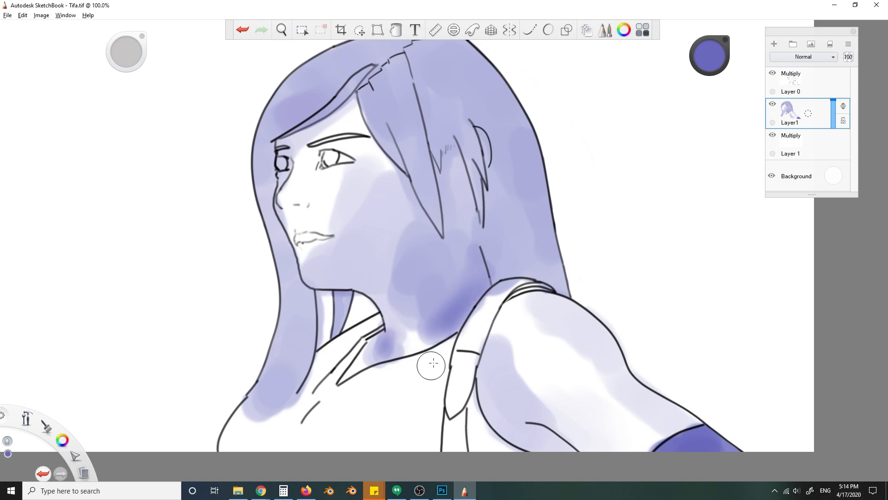
- Smooth and extend the violet shading across the rear hair, neck and cheek
{"action": "left_click_drag", "start_coordinate": [572, 189], "coordinate": [508, 220]}
{"action": "left_click_drag", "start_coordinate": [580, 259], "coordinate": [491, 187]}
{"action": "left_click_drag", "start_coordinate": [409, 324], "coordinate": [370, 340]}
{"action": "left_click_drag", "start_coordinate": [253, 213], "coordinate": [380, 269]}
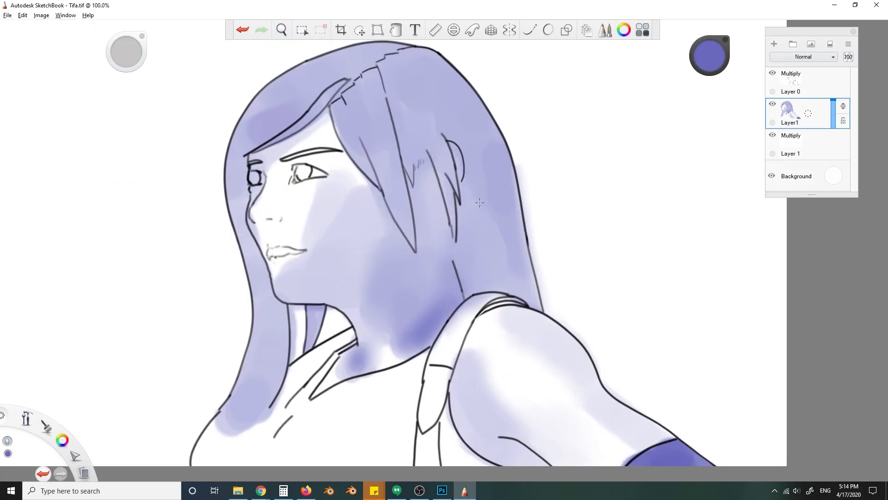
- Shade the shoulder strap in light violet and fill the narrow band below it with dark violet
{"action": "scroll", "coordinate": [476, 213], "scroll_direction": "down", "scroll_amount": 1}
{"action": "left_click_drag", "start_coordinate": [498, 300], "coordinate": [467, 377]}
{"action": "left_click_drag", "start_coordinate": [467, 370], "coordinate": [457, 433]}
{"action": "key", "text": "ctrl+z"}
{"action": "left_click_drag", "start_coordinate": [470, 401], "coordinate": [466, 432]}
- Erase the violet spill beside the band below the strap and around the hair behind the chin
{"action": "key", "text": "e"}
{"action": "left_click_drag", "start_coordinate": [477, 399], "coordinate": [477, 434]}
{"action": "mouse_move", "coordinate": [448, 398]}
{"action": "left_mouse_down"}
{"action": "mouse_move", "coordinate": [446, 434]}
{"action": "mouse_move", "coordinate": [460, 401]}
{"action": "left_mouse_up"}
{"action": "key", "text": "2"}
{"action": "left_click_drag", "start_coordinate": [361, 310], "coordinate": [355, 307]}
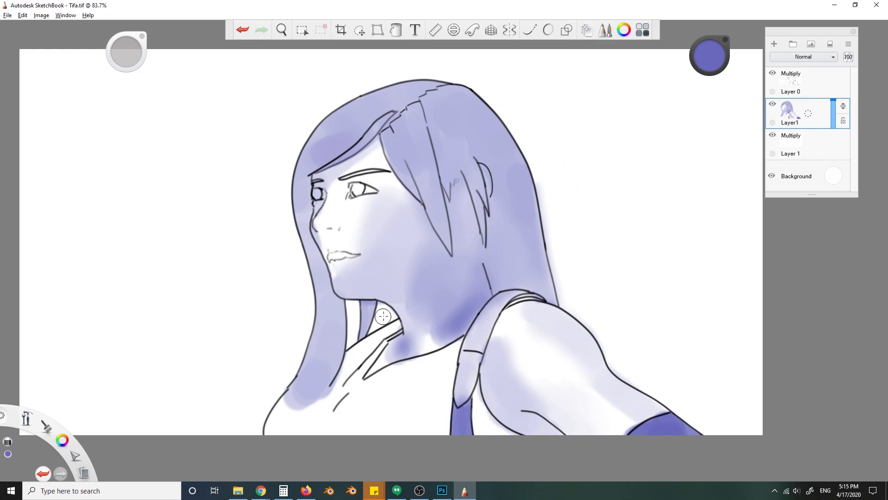
{"action": "key", "text": "ctrl+z"}
- Add soft violet shading along the side of the nose and around the eye
{"action": "mouse_move", "coordinate": [316, 224]}
{"action": "left_mouse_down"}
{"action": "mouse_move", "coordinate": [347, 183]}
{"action": "mouse_move", "coordinate": [350, 191]}
{"action": "mouse_move", "coordinate": [378, 178]}
{"action": "mouse_move", "coordinate": [411, 187]}
{"action": "mouse_move", "coordinate": [351, 202]}
{"action": "mouse_move", "coordinate": [454, 196]}
{"action": "mouse_move", "coordinate": [380, 192]}
{"action": "mouse_move", "coordinate": [370, 180]}
{"action": "mouse_move", "coordinate": [381, 179]}
{"action": "mouse_move", "coordinate": [327, 209]}
{"action": "left_mouse_up"}
{"action": "key", "text": "s"}
{"action": "key", "text": "e"}
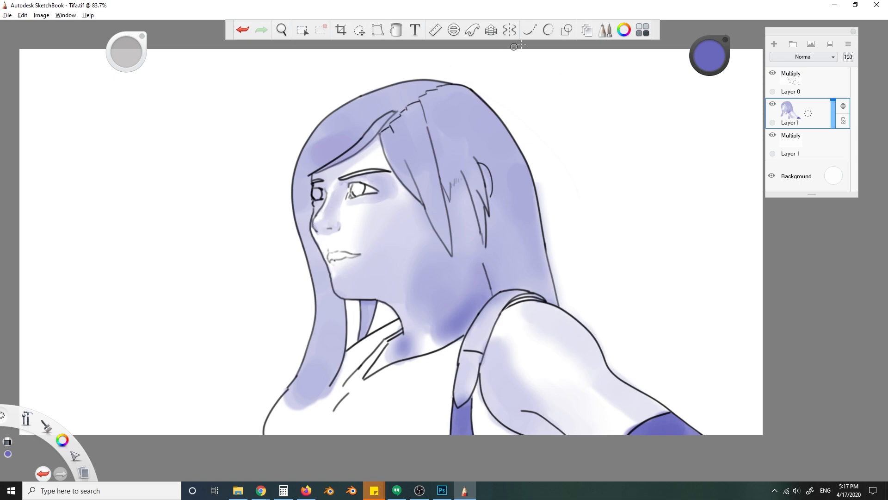
- Shade the area between the nose and mouth and soften the shading on the cheek
{"action": "key", "text": "ctrl+z"}
{"action": "mouse_move", "coordinate": [329, 238]}
{"action": "left_mouse_down"}
{"action": "mouse_move", "coordinate": [330, 249]}
{"action": "mouse_move", "coordinate": [341, 239]}
{"action": "mouse_move", "coordinate": [350, 254]}
{"action": "mouse_move", "coordinate": [337, 250]}
{"action": "left_mouse_up"}
{"action": "key", "text": "ctrl+z"}
{"action": "key", "text": "s"}
{"action": "mouse_move", "coordinate": [319, 222]}
{"action": "left_mouse_down"}
{"action": "mouse_move", "coordinate": [329, 264]}
{"action": "mouse_move", "coordinate": [376, 267]}
{"action": "left_mouse_up"}
- Select the lips on the Layer 0 line art and cut them out
{"action": "left_click", "coordinate": [783, 85]}
{"action": "left_click", "coordinate": [359, 30]}
{"action": "left_click", "coordinate": [464, 50]}
{"action": "left_click", "coordinate": [302, 30]}
{"action": "key", "text": "ctrl+x"}
{"action": "key", "text": "ctrl+v"}
{"action": "key", "text": "ctrl+z"}
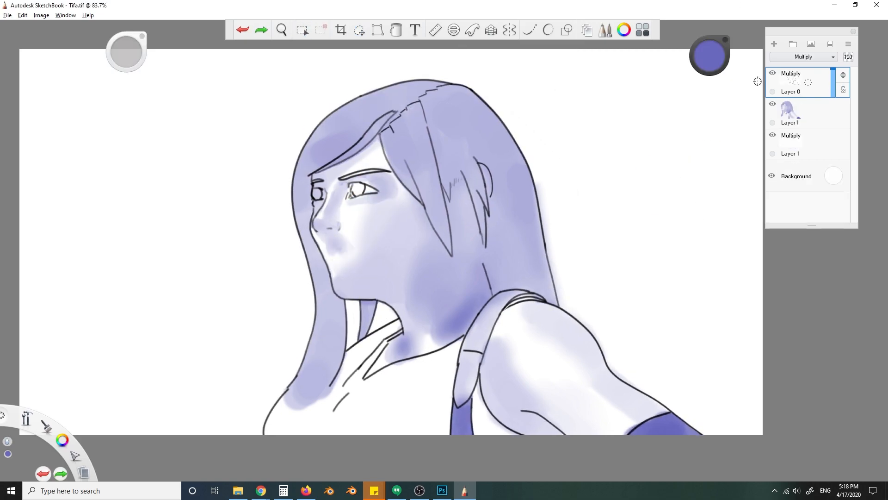
- Paste the cut lips onto their own layer and merge the remaining line art with the Layer1 shading
{"action": "key", "text": "ctrl+v"}
{"action": "left_click_drag", "start_coordinate": [265, 91], "coordinate": [263, 89]}
{"action": "left_click", "coordinate": [831, 111]}
{"action": "key", "text": "ctrl+e"}
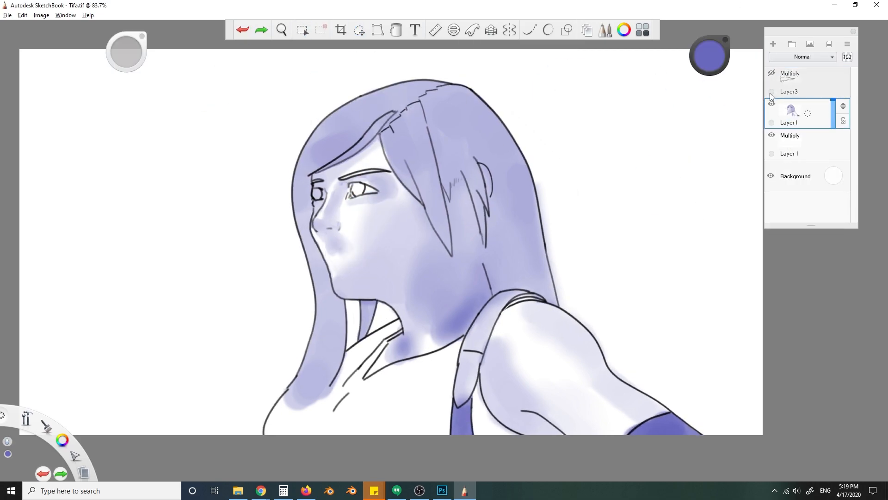
- Undo the merge of the line art with the shading and reselect the Layer 0 line art
{"action": "key", "text": "ctrl+z"}
{"action": "left_click", "coordinate": [813, 70]}
{"action": "left_click", "coordinate": [772, 73]}
{"action": "left_click", "coordinate": [772, 73]}
{"action": "key", "text": "e"}
{"action": "key", "text": "e"}
{"action": "left_click", "coordinate": [823, 112]}
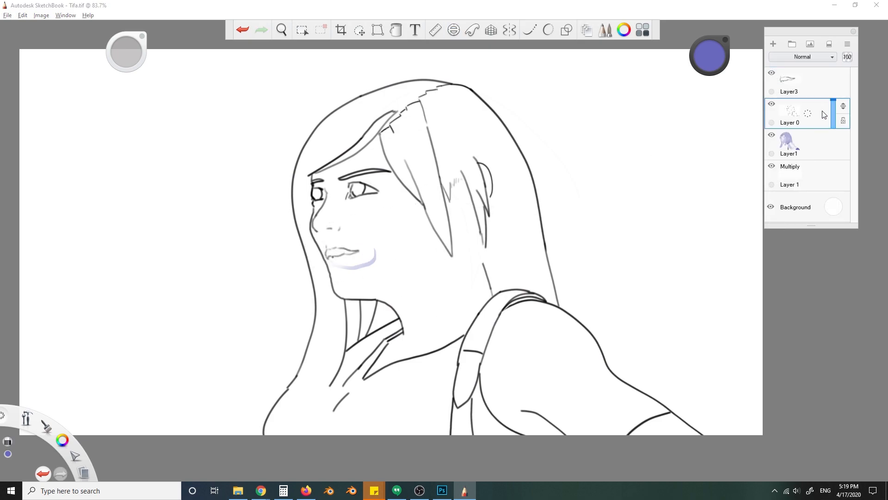
- Set the lips layer to Multiply blending and merge it with the Layer 0 line art
{"action": "left_click", "coordinate": [821, 79]}
{"action": "left_click", "coordinate": [803, 57]}
{"action": "left_click", "coordinate": [803, 72]}
{"action": "key", "text": "ctrl+e"}
{"action": "key", "text": "ctrl+z"}
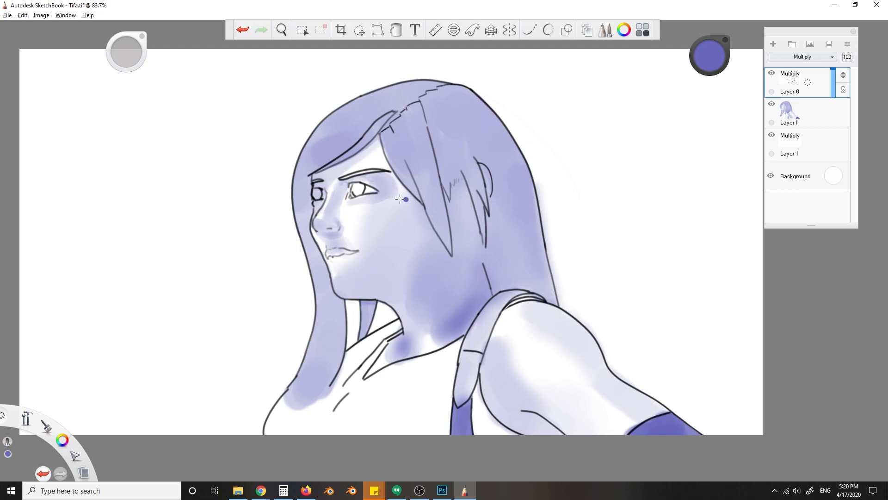
- On Layer1, paint the irises and eyebrow violet and shade the lips
{"action": "left_click", "coordinate": [792, 114]}
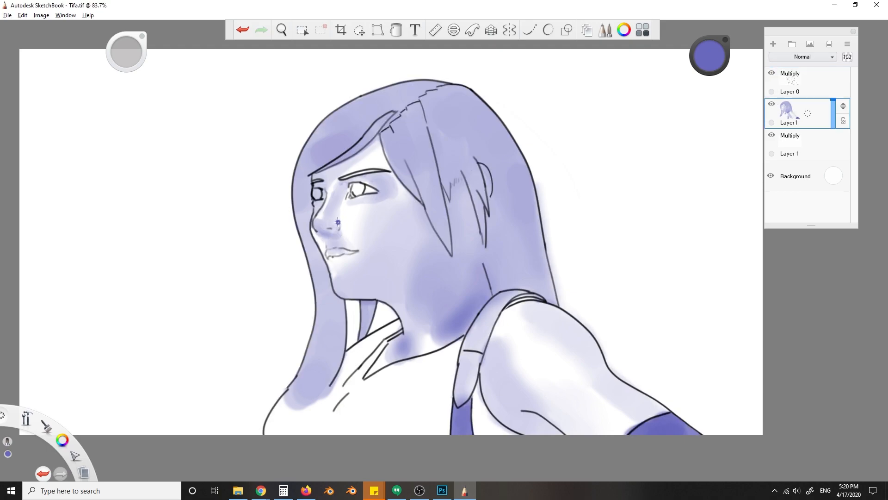
{"action": "left_click_drag", "start_coordinate": [317, 192], "coordinate": [318, 194]}
{"action": "left_click_drag", "start_coordinate": [339, 178], "coordinate": [363, 172]}
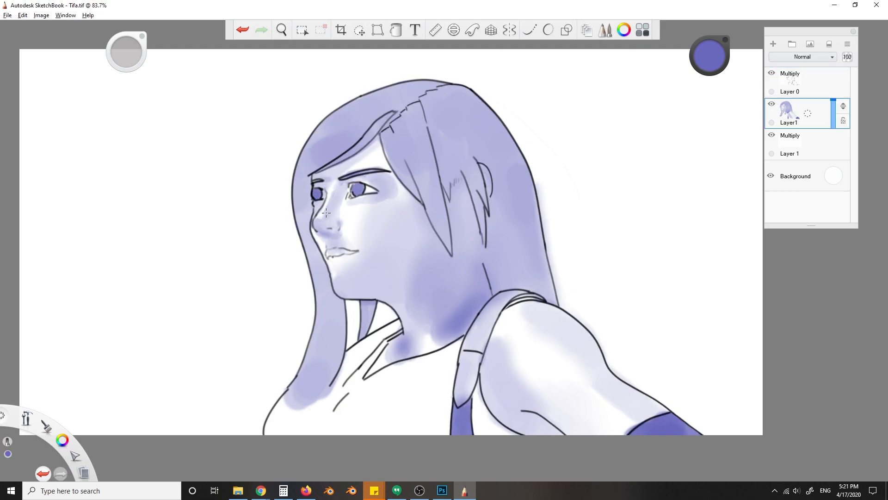
{"action": "key", "text": "ctrl+z"}
{"action": "left_click_drag", "start_coordinate": [341, 254], "coordinate": [353, 254]}
{"action": "key", "text": "ctrl+z"}
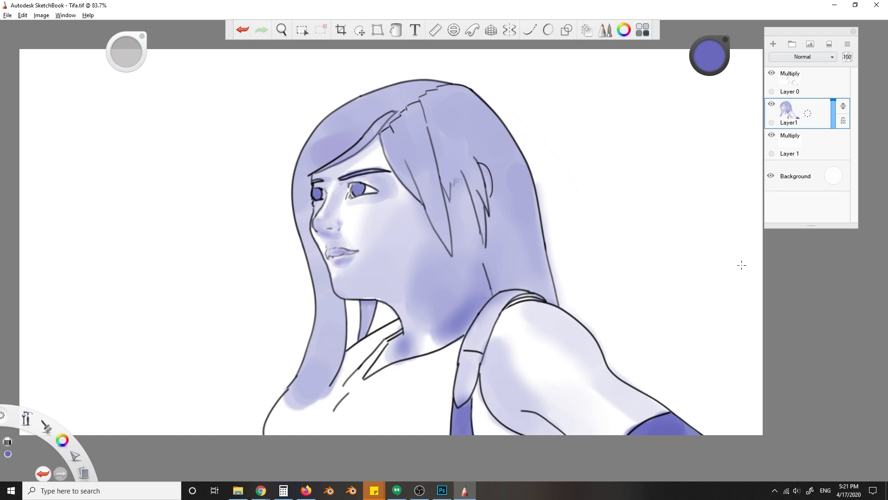
- Place a round violet swatch on the blank canvas behind the figure and draw a small black inner-ear line on Layer 0
{"action": "left_click", "coordinate": [806, 84]}
{"action": "left_click", "coordinate": [626, 141]}
{"action": "left_click_drag", "start_coordinate": [708, 54], "coordinate": [701, 67]}
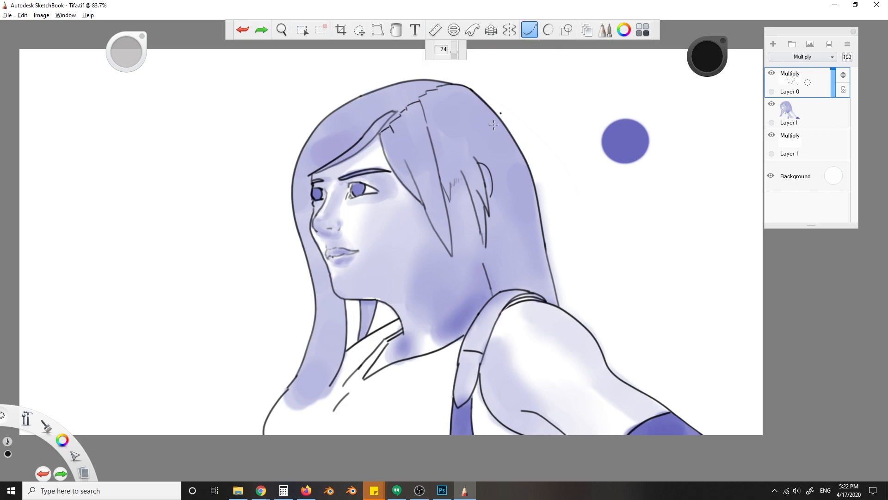
{"action": "key", "text": "ctrl+z"}
{"action": "left_click_drag", "start_coordinate": [468, 208], "coordinate": [474, 211]}
{"action": "key", "text": "ctrl+z"}
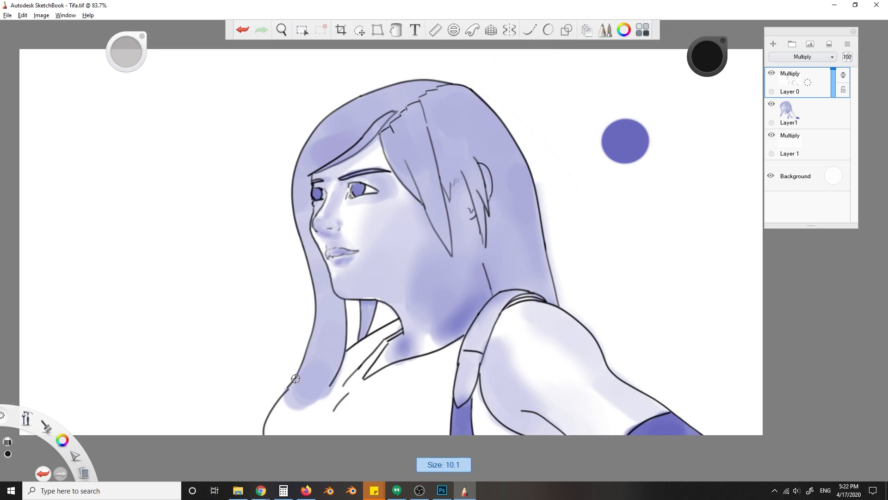
- Redraw the loose end of the front hair lock with spiky black strands using the steady stroke
{"action": "left_click", "coordinate": [529, 29]}
{"action": "mouse_move", "coordinate": [277, 407]}
{"action": "left_mouse_down"}
{"action": "mouse_move", "coordinate": [298, 384]}
{"action": "mouse_move", "coordinate": [392, 339]}
{"action": "left_mouse_up"}
{"action": "key", "text": "ctrl+z"}
{"action": "key", "text": "ctrl+z"}
{"action": "key", "text": "ctrl+y"}
{"action": "key", "text": "e"}
{"action": "key", "text": "b"}
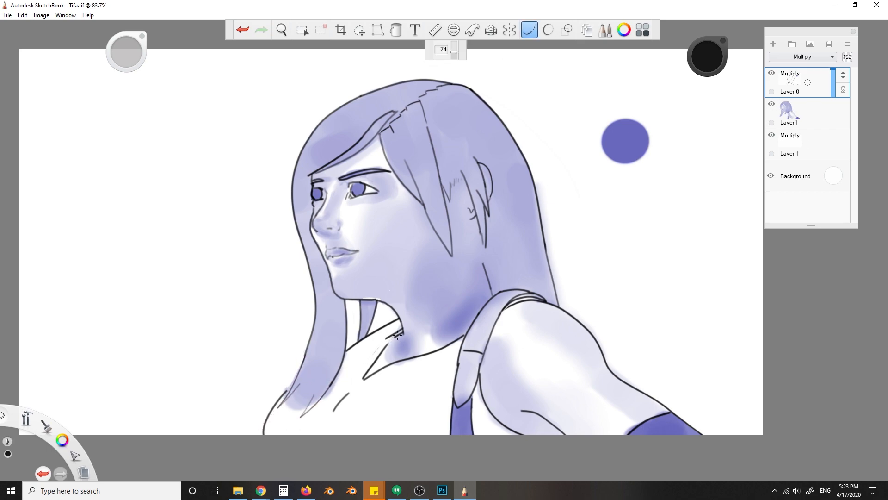
- Draw the collar's inner edge as a rounded loop running across the front hair lock
{"action": "key", "text": "ctrl+z"}
{"action": "key", "text": "ctrl+z"}
{"action": "mouse_move", "coordinate": [383, 340]}
{"action": "left_mouse_down"}
{"action": "mouse_move", "coordinate": [302, 395]}
{"action": "mouse_move", "coordinate": [333, 410]}
{"action": "left_mouse_up"}
{"action": "key", "text": "ctrl+z"}
{"action": "key", "text": "e"}
{"action": "key", "text": "b"}
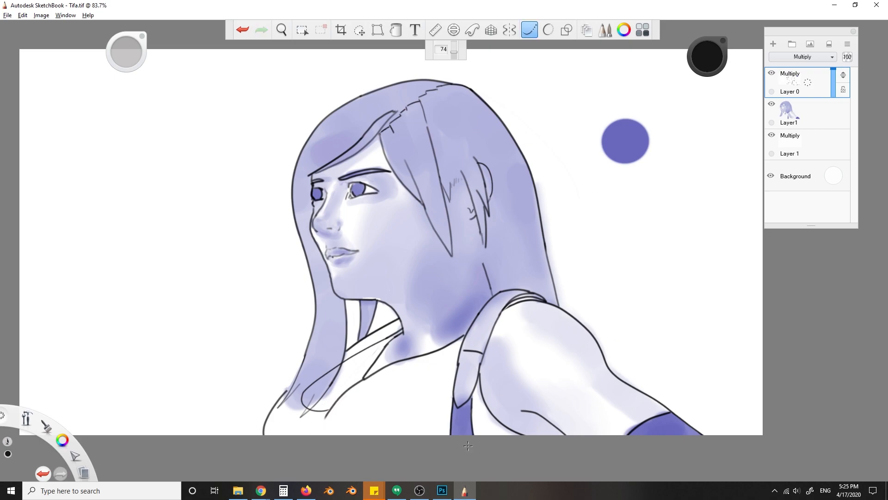
- Redraw the neckline as one smooth curve up to the shoulder strap and add a pointed strand to the hair lock's end
{"action": "mouse_move", "coordinate": [327, 417]}
{"action": "left_mouse_down"}
{"action": "mouse_move", "coordinate": [453, 341]}
{"action": "mouse_move", "coordinate": [428, 356]}
{"action": "left_mouse_up"}
{"action": "left_click_drag", "start_coordinate": [463, 334], "coordinate": [332, 405]}
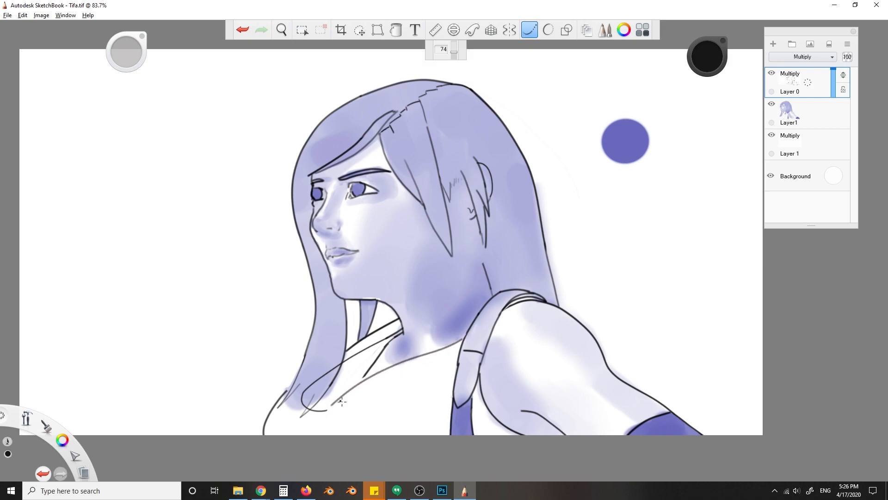
{"action": "key", "text": "ctrl+z"}
{"action": "left_click_drag", "start_coordinate": [342, 361], "coordinate": [319, 427]}
{"action": "key", "text": "ctrl+z"}
{"action": "left_click_drag", "start_coordinate": [334, 381], "coordinate": [319, 425]}
{"action": "key", "text": "e"}
{"action": "key", "text": "ctrl+z"}
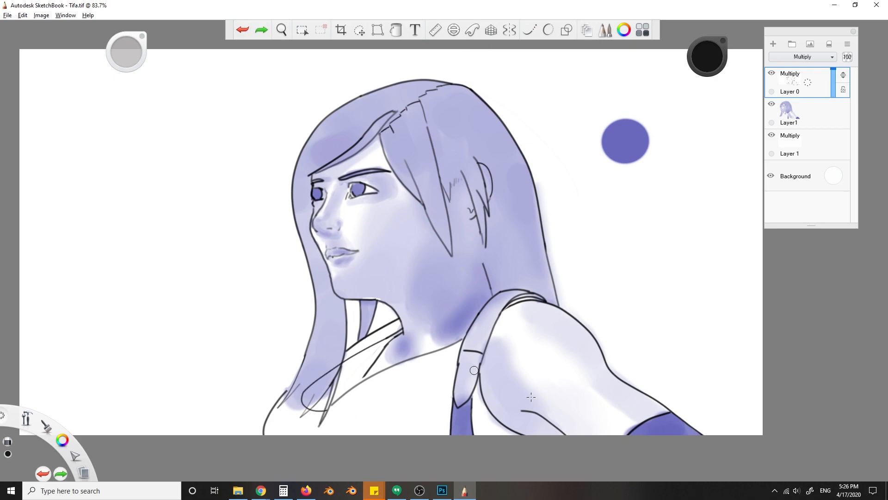
- Sample violet from the round swatch and shade the chest on Layer1
{"action": "left_click", "coordinate": [805, 114]}
{"action": "key", "text": "ctrl+z"}
{"action": "left_click", "coordinate": [631, 140], "text": "alt"}
{"action": "mouse_move", "coordinate": [370, 430]}
{"action": "left_mouse_down"}
{"action": "mouse_move", "coordinate": [281, 438]}
{"action": "mouse_move", "coordinate": [412, 408]}
{"action": "mouse_move", "coordinate": [439, 429]}
{"action": "mouse_move", "coordinate": [436, 375]}
{"action": "mouse_move", "coordinate": [458, 356]}
{"action": "mouse_move", "coordinate": [452, 351]}
{"action": "mouse_move", "coordinate": [404, 407]}
{"action": "left_mouse_up"}
{"action": "key", "text": "ctrl+z"}
{"action": "left_click", "coordinate": [436, 377]}
{"action": "key", "text": "ctrl+z"}
- Soften and deepen the violet shading on the neck and along the jaw, checking it by toggling Layer1's visibility
{"action": "left_click_drag", "start_coordinate": [442, 340], "coordinate": [411, 342]}
{"action": "mouse_move", "coordinate": [383, 261]}
{"action": "left_mouse_down"}
{"action": "mouse_move", "coordinate": [420, 278]}
{"action": "mouse_move", "coordinate": [439, 268]}
{"action": "left_mouse_up"}
{"action": "key", "text": "ctrl+z"}
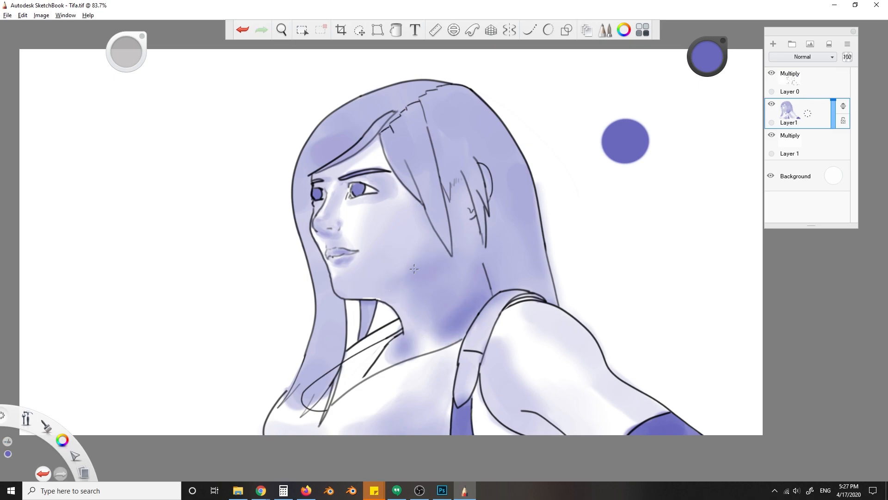
{"action": "left_click_drag", "start_coordinate": [467, 233], "coordinate": [469, 249]}
{"action": "left_click", "coordinate": [771, 104]}
{"action": "left_click", "coordinate": [771, 104]}
{"action": "key", "text": "s"}
{"action": "key", "text": "s"}
- Fill the underside of the swept fringe with dark violet from the parting down to the forehead
{"action": "left_click", "coordinate": [389, 119]}
{"action": "key", "text": "ctrl+z"}
{"action": "left_click_drag", "start_coordinate": [423, 92], "coordinate": [370, 138]}
{"action": "key", "text": "ctrl+z"}
{"action": "left_click_drag", "start_coordinate": [390, 115], "coordinate": [320, 171]}
{"action": "key", "text": "ctrl+z"}
{"action": "key", "text": "n"}
{"action": "key", "text": "n"}
{"action": "left_click_drag", "start_coordinate": [371, 130], "coordinate": [334, 161]}
{"action": "key", "text": "ctrl+z"}
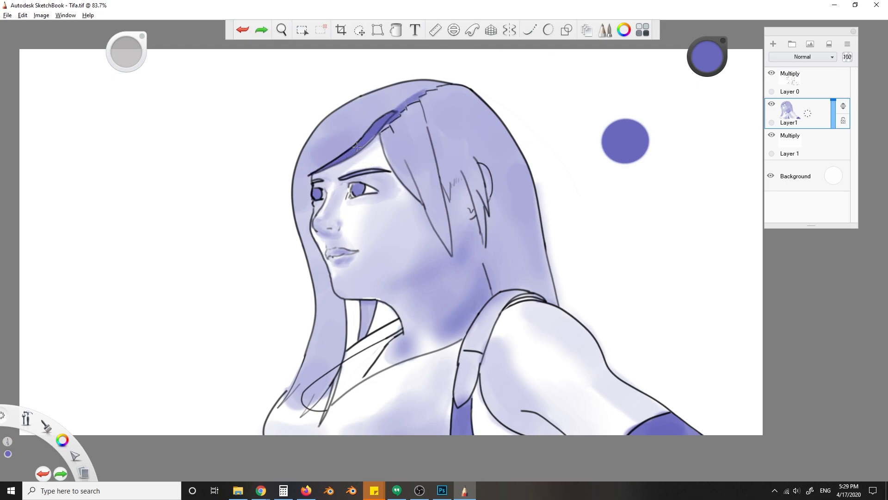
{"action": "key", "text": "ctrl+z"}
{"action": "left_click_drag", "start_coordinate": [438, 88], "coordinate": [425, 92]}
- Deepen the violet on the eyes and eyebrows and shade the area in front of the ear
{"action": "left_click", "coordinate": [359, 190]}
{"action": "left_click", "coordinate": [366, 205], "text": "alt"}
{"action": "left_click_drag", "start_coordinate": [355, 201], "coordinate": [363, 197]}
{"action": "left_click", "coordinate": [303, 191], "text": "alt"}
{"action": "mouse_move", "coordinate": [310, 186]}
{"action": "left_mouse_down"}
{"action": "mouse_move", "coordinate": [309, 197]}
{"action": "mouse_move", "coordinate": [381, 170]}
{"action": "left_mouse_up"}
{"action": "left_click", "coordinate": [358, 190], "text": "alt"}
{"action": "key", "text": "ctrl+z"}
{"action": "left_click_drag", "start_coordinate": [464, 190], "coordinate": [470, 211]}
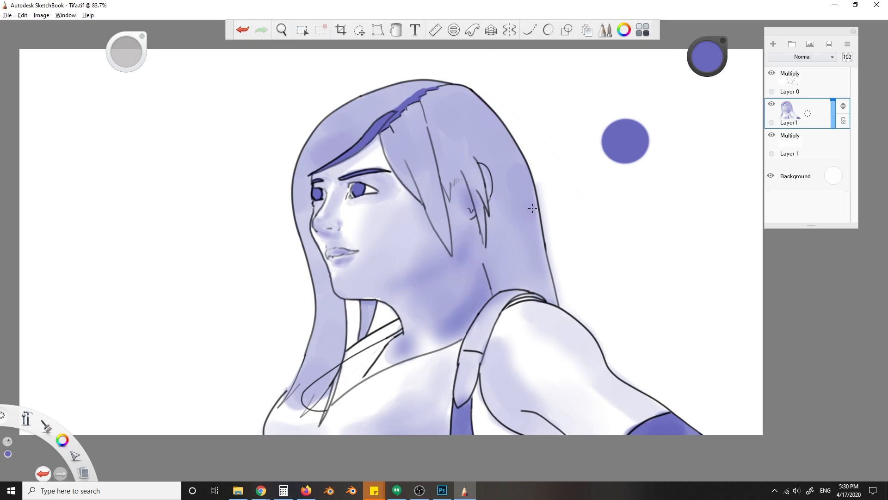
- Fill the collar panel and the panel under the strap with solid violet, and darken the arm's underside
{"action": "key", "text": "ctrl+z"}
{"action": "mouse_move", "coordinate": [310, 394]}
{"action": "left_mouse_down"}
{"action": "mouse_move", "coordinate": [308, 402]}
{"action": "mouse_move", "coordinate": [392, 336]}
{"action": "mouse_move", "coordinate": [340, 393]}
{"action": "mouse_move", "coordinate": [352, 370]}
{"action": "left_mouse_up"}
{"action": "left_click_drag", "start_coordinate": [454, 430], "coordinate": [460, 419]}
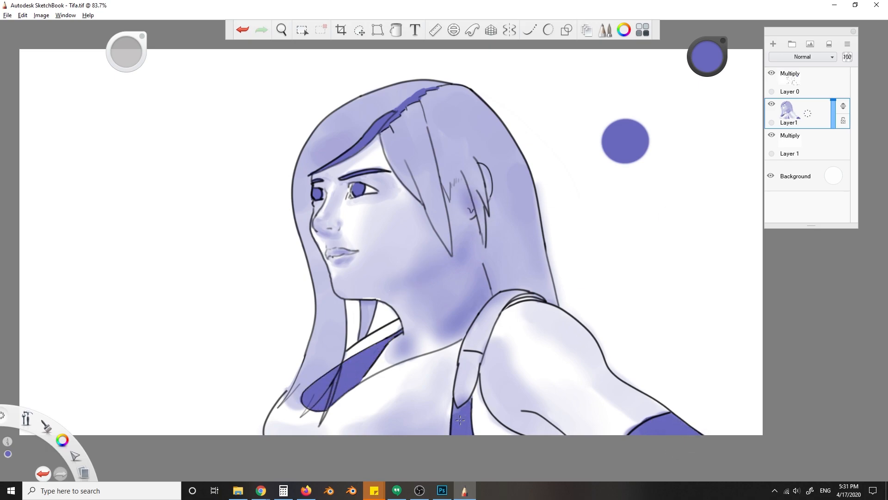
{"action": "mouse_move", "coordinate": [529, 420]}
{"action": "left_mouse_down"}
{"action": "mouse_move", "coordinate": [557, 430]}
{"action": "mouse_move", "coordinate": [523, 415]}
{"action": "mouse_move", "coordinate": [492, 372]}
{"action": "mouse_move", "coordinate": [506, 420]}
{"action": "mouse_move", "coordinate": [484, 402]}
{"action": "left_mouse_up"}
{"action": "left_click", "coordinate": [249, 355], "text": "alt"}
- Switch to black on Layer 0 and draw fine hatched strands across the end of the front hair lock
{"action": "left_click_drag", "start_coordinate": [707, 58], "coordinate": [706, 114]}
{"action": "left_click", "coordinate": [805, 82]}
{"action": "key", "text": "ctrl+z"}
{"action": "left_click_drag", "start_coordinate": [706, 57], "coordinate": [699, 102]}
{"action": "key", "text": "s"}
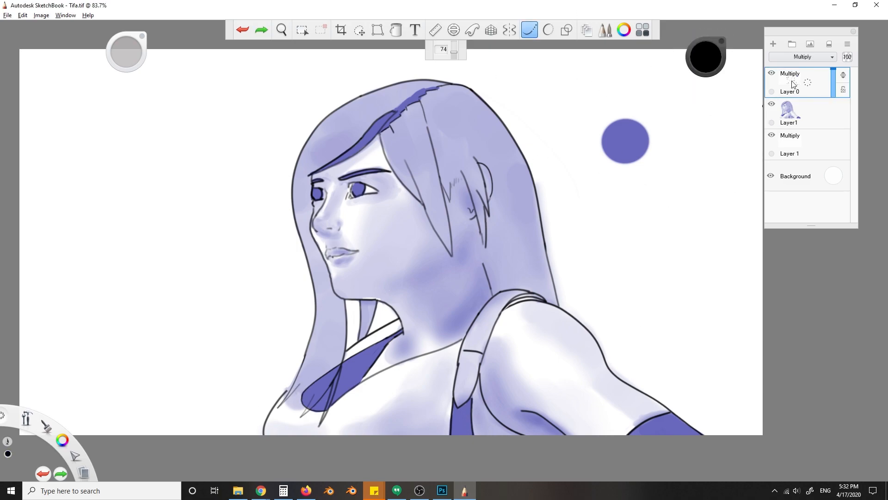
{"action": "left_click_drag", "start_coordinate": [300, 383], "coordinate": [305, 391]}
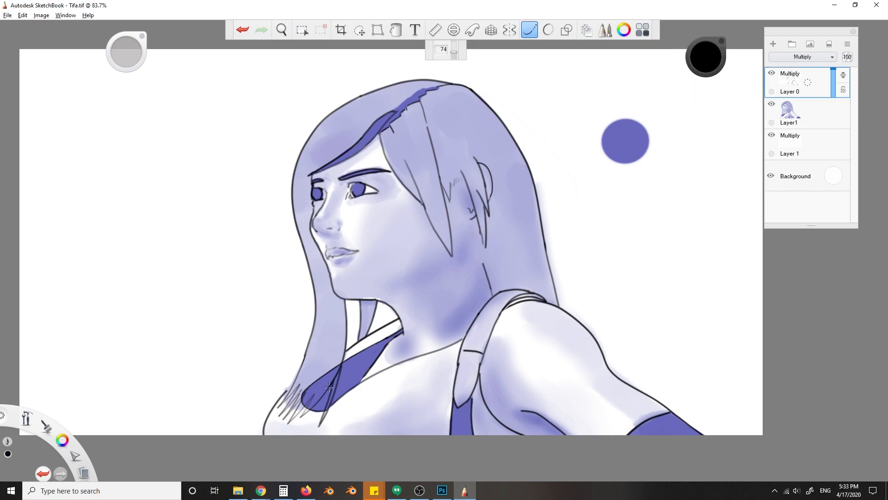
- Draw long thin black strands down the front hair lock and along the swept fringe
{"action": "left_click_drag", "start_coordinate": [310, 253], "coordinate": [293, 385]}
{"action": "key", "text": "ctrl+z"}
{"action": "left_click_drag", "start_coordinate": [314, 269], "coordinate": [328, 302]}
{"action": "mouse_move", "coordinate": [319, 258]}
{"action": "left_mouse_down"}
{"action": "mouse_move", "coordinate": [327, 301]}
{"action": "mouse_move", "coordinate": [315, 381]}
{"action": "left_mouse_up"}
{"action": "key", "text": "ctrl+z"}
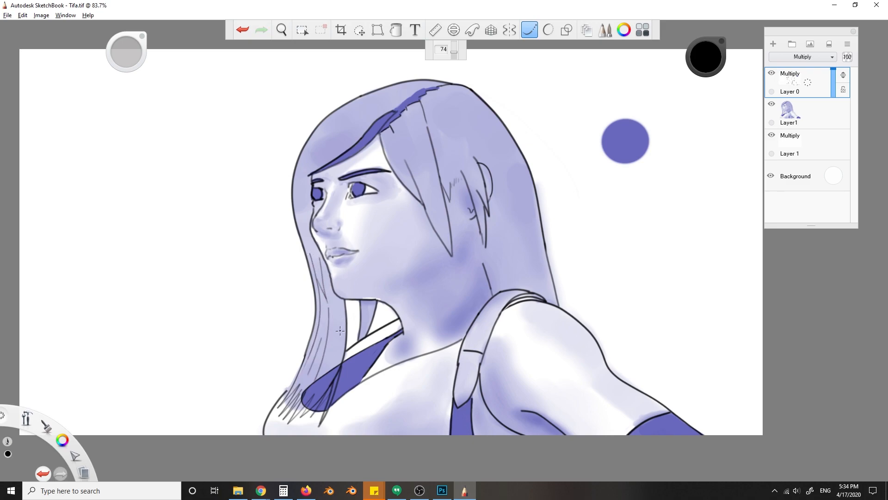
{"action": "left_click_drag", "start_coordinate": [319, 140], "coordinate": [302, 207]}
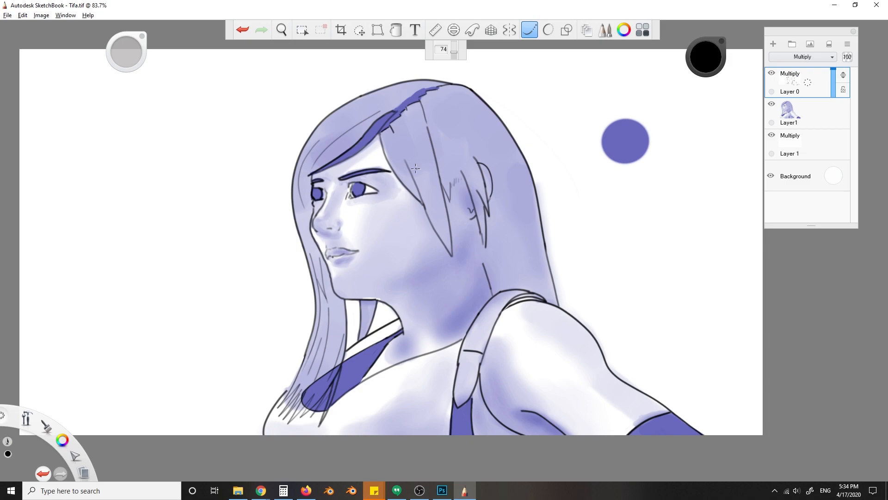
- On Layer1, trim the dark shadow along the hair parting with light violet
{"action": "left_click", "coordinate": [807, 112]}
{"action": "key", "text": "s"}
{"action": "left_click_drag", "start_coordinate": [435, 90], "coordinate": [390, 115]}
{"action": "key", "text": "ctrl+z"}
{"action": "left_click", "coordinate": [426, 85], "text": "alt"}
{"action": "left_click_drag", "start_coordinate": [435, 86], "coordinate": [428, 87]}
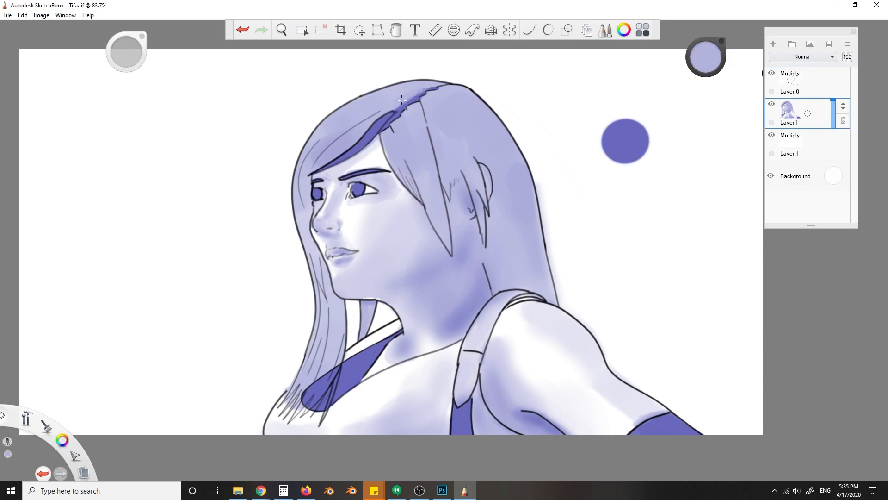
{"action": "key", "text": "bracketleft"}
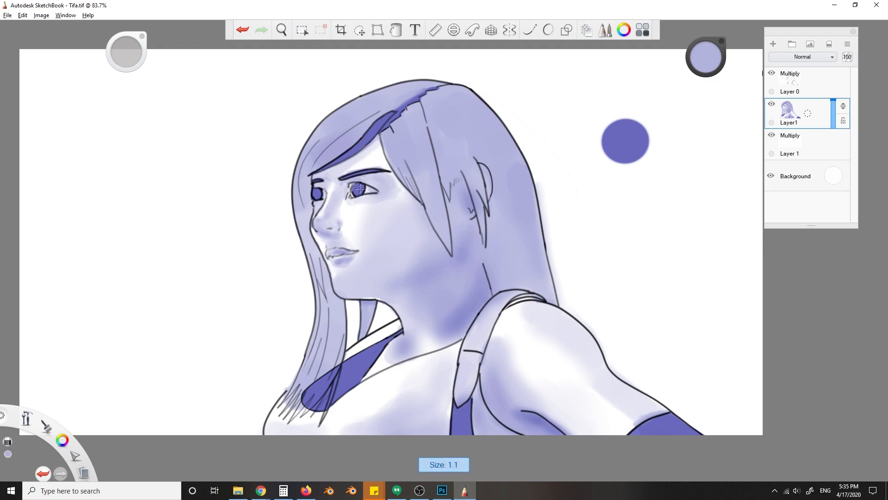
- Add small light violet highlights to the irises with a finer brush
{"action": "key", "text": "ctrl+z"}
{"action": "left_click_drag", "start_coordinate": [353, 184], "coordinate": [354, 189]}
{"action": "key", "text": "s"}
{"action": "key", "text": "bracketleft"}
{"action": "key", "text": "bracketleft"}
{"action": "key", "text": "ctrl+z"}
{"action": "left_click", "coordinate": [358, 187]}
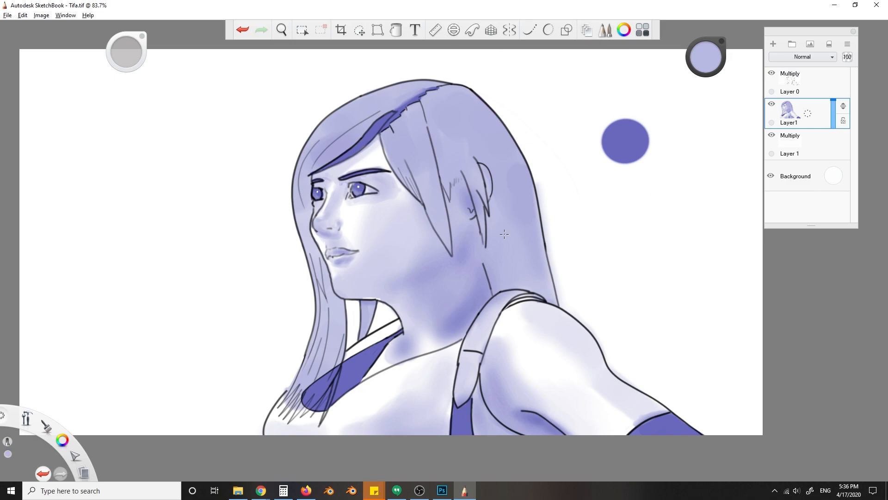
- Paint dark violet shadows in the hair above the shoulder strap and along the back edge of the hair
{"action": "key", "text": "ctrl+z"}
{"action": "key", "text": "ctrl+z"}
{"action": "mouse_move", "coordinate": [495, 292]}
{"action": "left_mouse_down"}
{"action": "mouse_move", "coordinate": [524, 285]}
{"action": "mouse_move", "coordinate": [550, 300]}
{"action": "mouse_move", "coordinate": [517, 242]}
{"action": "left_mouse_up"}
{"action": "key", "text": "ctrl+z"}
{"action": "left_click_drag", "start_coordinate": [554, 300], "coordinate": [540, 255]}
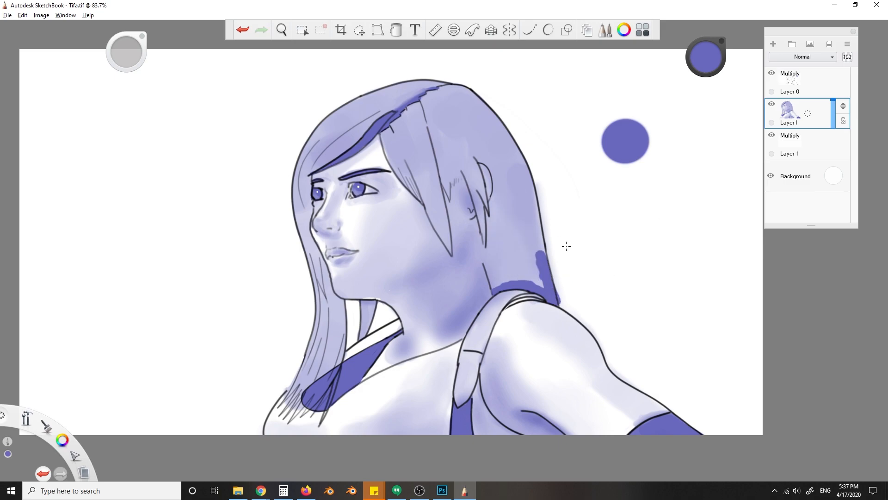
- Block in dark violet shadows at the crown and on the strands beside the forehead
{"action": "left_click_drag", "start_coordinate": [471, 100], "coordinate": [453, 93]}
{"action": "mouse_move", "coordinate": [426, 131]}
{"action": "left_mouse_down"}
{"action": "mouse_move", "coordinate": [396, 147]}
{"action": "mouse_move", "coordinate": [426, 209]}
{"action": "left_mouse_up"}
{"action": "left_click", "coordinate": [426, 195], "text": "alt"}
- Erase the old side lock outline on Layer 0 and redraw its back edge as a smooth black curve
{"action": "left_click", "coordinate": [807, 83]}
{"action": "key", "text": "e"}
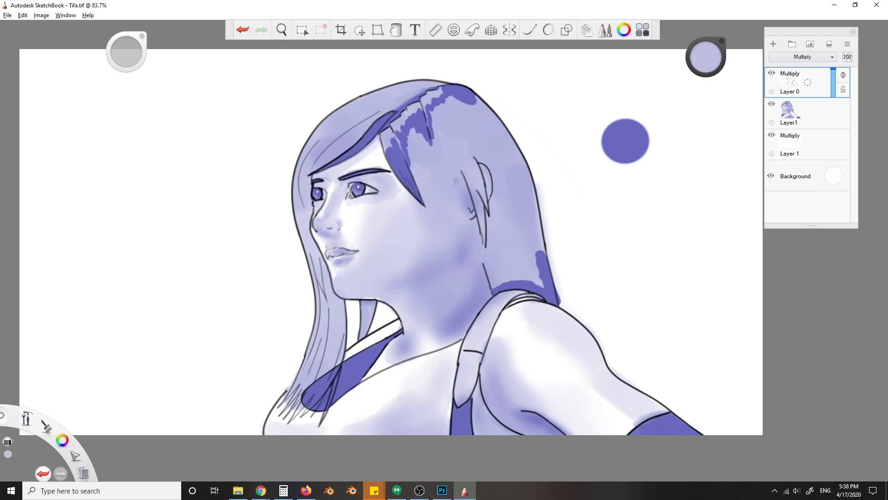
{"action": "key", "text": "2"}
{"action": "key", "text": "ctrl+z"}
{"action": "left_click", "coordinate": [530, 31]}
{"action": "left_click_drag", "start_coordinate": [401, 151], "coordinate": [447, 247]}
{"action": "key", "text": "ctrl+z"}
{"action": "left_click_drag", "start_coordinate": [399, 145], "coordinate": [445, 253]}
{"action": "key", "text": "ctrl+z"}
{"action": "left_click_drag", "start_coordinate": [452, 171], "coordinate": [445, 254]}
- Draw the side lock's front edge as a steady black curve tapering to a point beside the jaw
{"action": "key", "text": "e"}
{"action": "left_click", "coordinate": [532, 33]}
{"action": "key", "text": "ctrl+z"}
{"action": "key", "text": "ctrl+z"}
{"action": "key", "text": "2"}
{"action": "left_click", "coordinate": [529, 30]}
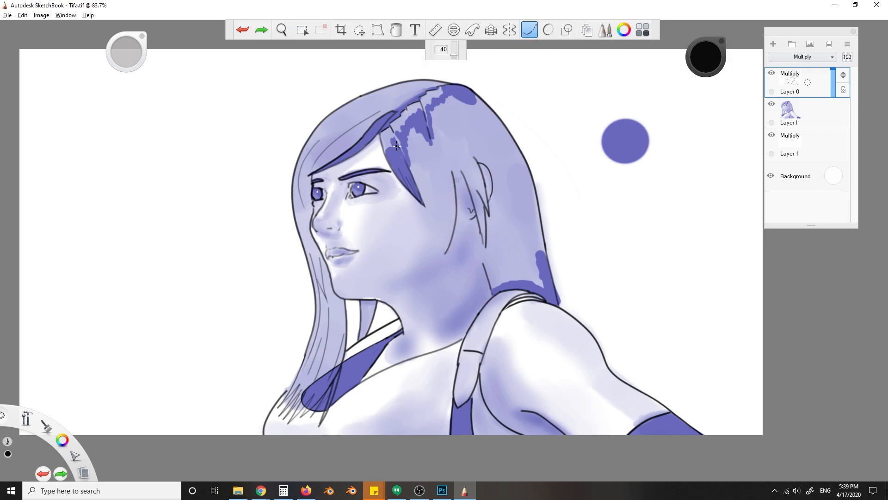
{"action": "mouse_move", "coordinate": [402, 152]}
{"action": "left_mouse_down"}
{"action": "mouse_move", "coordinate": [440, 262]}
{"action": "mouse_move", "coordinate": [455, 222]}
{"action": "mouse_move", "coordinate": [440, 262]}
{"action": "left_mouse_up"}
{"action": "key", "text": "ctrl+z"}
{"action": "key", "text": "e"}
{"action": "left_click", "coordinate": [531, 35]}
{"action": "left_click", "coordinate": [530, 31]}
{"action": "key", "text": "ctrl+z"}
- Turn off the steady stroke and erase stray line work beside the side lock
{"action": "key", "text": "alt+Tab"}
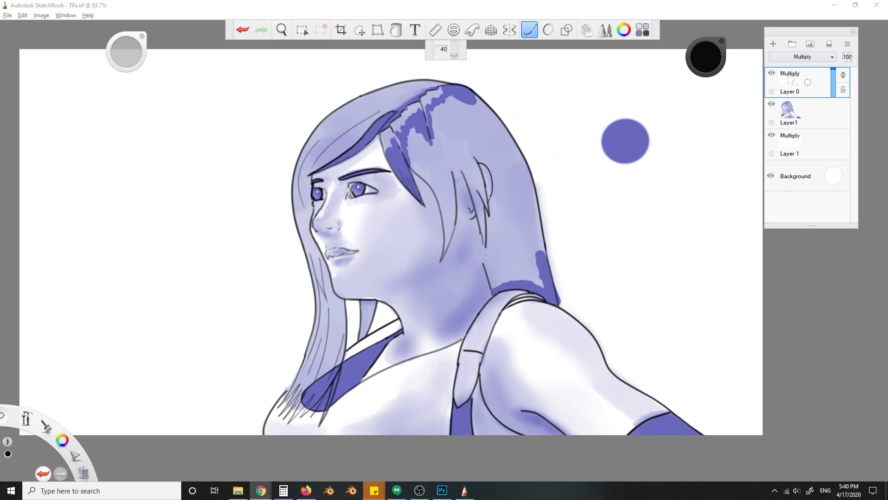
{"action": "key", "text": "alt+Tab"}
{"action": "left_click", "coordinate": [530, 31]}
{"action": "key", "text": "e"}
{"action": "left_click_drag", "start_coordinate": [460, 231], "coordinate": [455, 218]}
- On Layer1, fill the side lock and the strands in front of the ear with dark violet sampled from the reference disc
{"action": "left_click", "coordinate": [791, 113]}
{"action": "left_click", "coordinate": [676, 96]}
{"action": "left_click", "coordinate": [624, 141]}
{"action": "key", "text": "ctrl+z"}
{"action": "mouse_move", "coordinate": [409, 152]}
{"action": "left_mouse_down"}
{"action": "mouse_move", "coordinate": [433, 184]}
{"action": "mouse_move", "coordinate": [443, 257]}
{"action": "left_mouse_up"}
{"action": "left_click", "coordinate": [529, 30]}
{"action": "mouse_move", "coordinate": [443, 151]}
{"action": "left_mouse_down"}
{"action": "mouse_move", "coordinate": [455, 221]}
{"action": "mouse_move", "coordinate": [444, 254]}
{"action": "mouse_move", "coordinate": [445, 189]}
{"action": "mouse_move", "coordinate": [423, 153]}
{"action": "mouse_move", "coordinate": [465, 178]}
{"action": "left_mouse_up"}
{"action": "key", "text": "ctrl+z"}
{"action": "left_click", "coordinate": [529, 31]}
{"action": "left_click", "coordinate": [438, 230], "text": "alt"}
{"action": "left_click", "coordinate": [445, 218], "text": "alt"}
{"action": "left_click_drag", "start_coordinate": [456, 148], "coordinate": [476, 202]}
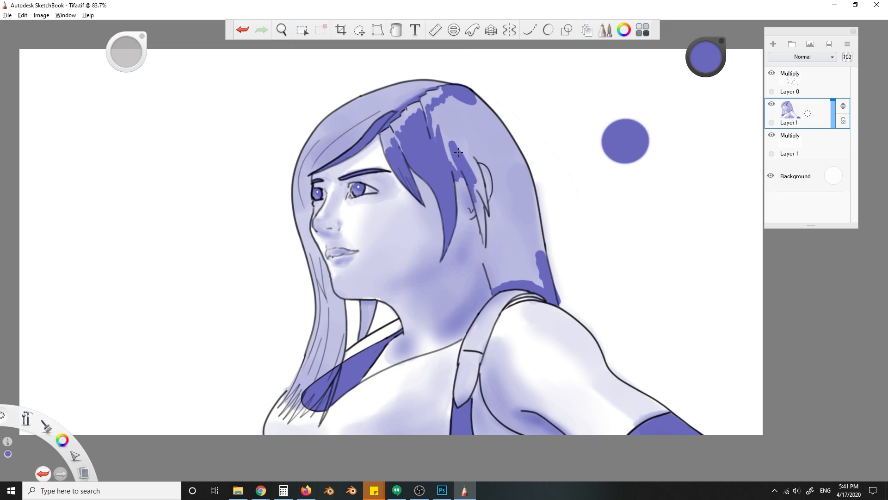
- Fill the hair behind the ear with dark violet from the crown down to the shoulder strap
{"action": "left_click_drag", "start_coordinate": [482, 235], "coordinate": [472, 171]}
{"action": "mouse_move", "coordinate": [484, 204]}
{"action": "left_mouse_down"}
{"action": "mouse_move", "coordinate": [460, 143]}
{"action": "mouse_move", "coordinate": [489, 276]}
{"action": "mouse_move", "coordinate": [502, 282]}
{"action": "mouse_move", "coordinate": [497, 192]}
{"action": "mouse_move", "coordinate": [480, 161]}
{"action": "mouse_move", "coordinate": [447, 139]}
{"action": "mouse_move", "coordinate": [457, 106]}
{"action": "mouse_move", "coordinate": [508, 148]}
{"action": "mouse_move", "coordinate": [518, 180]}
{"action": "mouse_move", "coordinate": [506, 184]}
{"action": "mouse_move", "coordinate": [537, 278]}
{"action": "mouse_move", "coordinate": [527, 159]}
{"action": "mouse_move", "coordinate": [557, 296]}
{"action": "left_mouse_up"}
{"action": "left_click", "coordinate": [455, 135], "text": "alt"}
{"action": "key", "text": "ctrl+z"}
- Clean up the violet along the outer edge of the back hair and try a shading stroke over the eyebrow
{"action": "key", "text": "ctrl+z"}
{"action": "key", "text": "e"}
{"action": "left_click_drag", "start_coordinate": [548, 212], "coordinate": [561, 303]}
{"action": "key", "text": "b"}
{"action": "key", "text": "]"}
{"action": "mouse_move", "coordinate": [345, 171]}
{"action": "left_mouse_down"}
{"action": "mouse_move", "coordinate": [390, 143]}
{"action": "mouse_move", "coordinate": [331, 174]}
{"action": "left_mouse_up"}
{"action": "key", "text": "ctrl+z"}
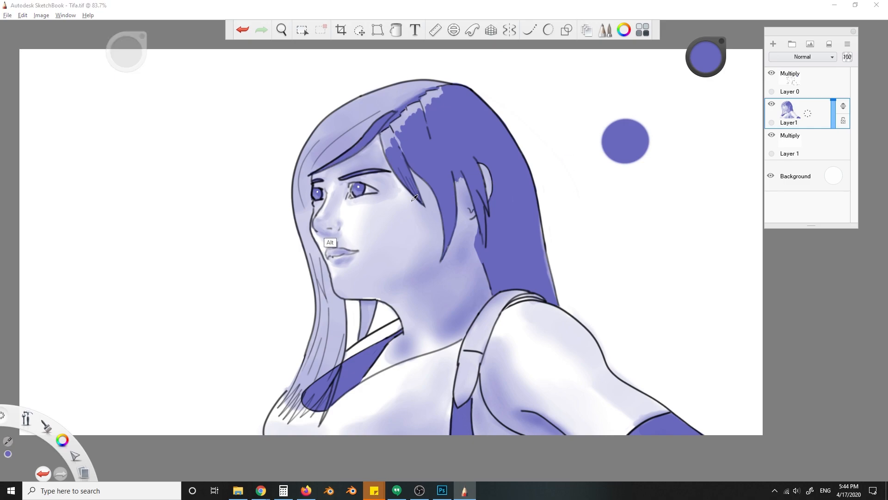
- Shade the forehead and cheek with soft violet strokes beneath the hair
{"action": "left_click", "coordinate": [347, 244], "text": "alt"}
{"action": "left_click", "coordinate": [380, 138], "text": "alt"}
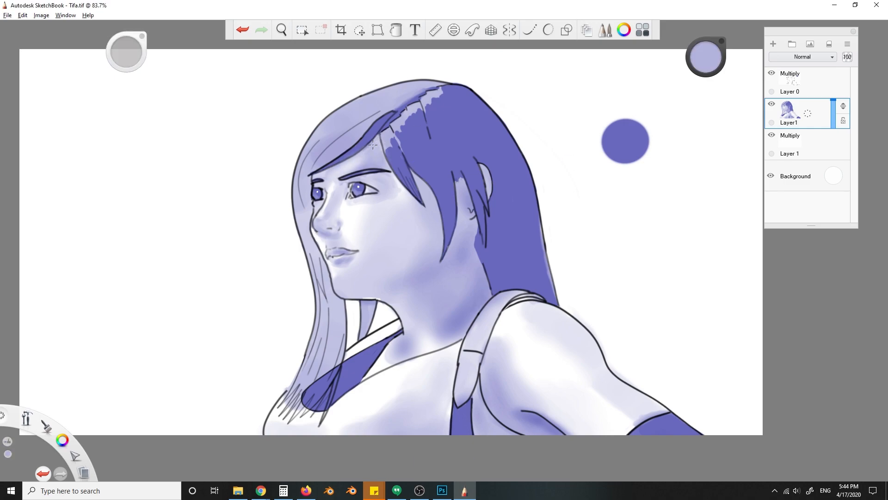
{"action": "left_click", "coordinate": [397, 177], "text": "alt"}
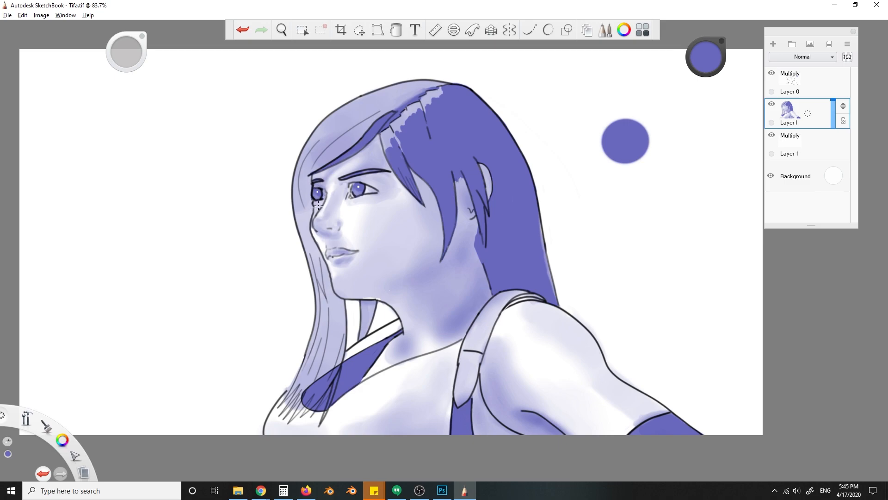
{"action": "key", "text": "]"}
{"action": "key", "text": "ctrl+z"}
{"action": "left_click_drag", "start_coordinate": [373, 219], "coordinate": [369, 257]}
{"action": "mouse_move", "coordinate": [398, 203]}
{"action": "left_mouse_down"}
{"action": "mouse_move", "coordinate": [393, 245]}
{"action": "mouse_move", "coordinate": [404, 259]}
{"action": "left_mouse_up"}
{"action": "left_click_drag", "start_coordinate": [412, 224], "coordinate": [401, 269]}
- Add soft violet shading along the chin, the upper cheek and the neck below the jaw, varying the brush size
{"action": "key", "text": "["}
{"action": "mouse_move", "coordinate": [354, 292]}
{"action": "left_mouse_down"}
{"action": "mouse_move", "coordinate": [385, 278]}
{"action": "mouse_move", "coordinate": [338, 279]}
{"action": "left_mouse_up"}
{"action": "left_click", "coordinate": [338, 272], "text": "alt"}
{"action": "key", "text": "["}
{"action": "left_click", "coordinate": [444, 238], "text": "alt"}
{"action": "key", "text": "ctrl+z"}
{"action": "left_click_drag", "start_coordinate": [395, 202], "coordinate": [387, 221]}
{"action": "left_click_drag", "start_coordinate": [394, 199], "coordinate": [385, 231]}
{"action": "key", "text": "]"}
{"action": "left_click_drag", "start_coordinate": [398, 300], "coordinate": [416, 321]}
{"action": "key", "text": "]"}
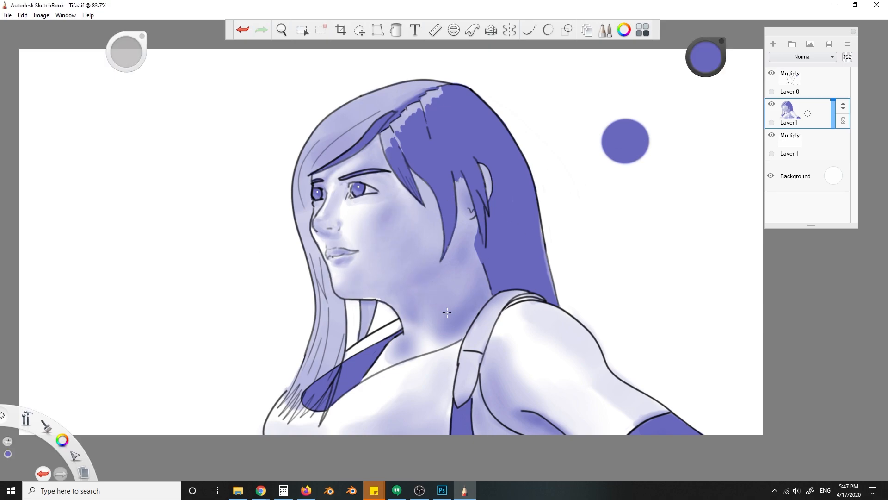
- Rework the shadow at the base of the neck beside the collar, using sampled light violet and a smaller eraser
{"action": "left_click", "coordinate": [404, 270], "text": "alt"}
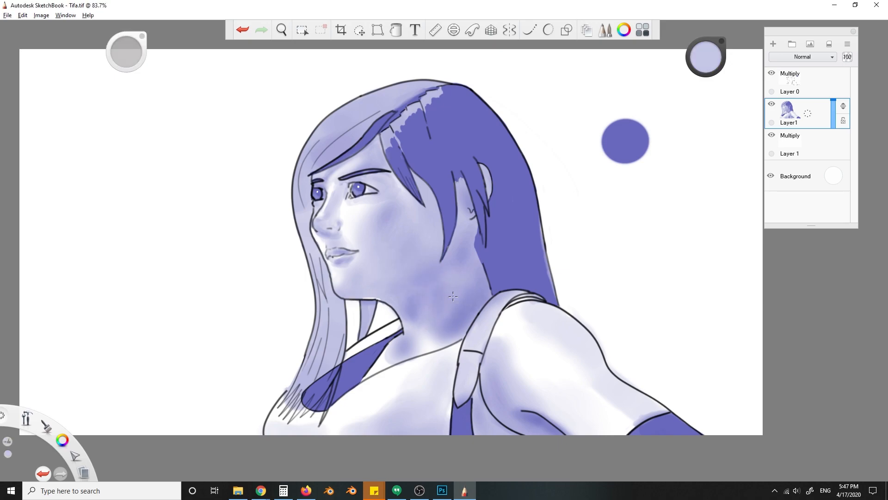
{"action": "left_click", "coordinate": [374, 354], "text": "alt"}
{"action": "left_click_drag", "start_coordinate": [393, 346], "coordinate": [385, 368]}
{"action": "key", "text": "e"}
{"action": "key", "text": "ctrl+z"}
{"action": "key", "text": "["}
{"action": "left_click_drag", "start_coordinate": [403, 334], "coordinate": [392, 343]}
{"action": "left_click_drag", "start_coordinate": [386, 351], "coordinate": [379, 367]}
{"action": "mouse_move", "coordinate": [383, 373]}
{"action": "left_mouse_down"}
{"action": "mouse_move", "coordinate": [410, 362]}
{"action": "mouse_move", "coordinate": [384, 367]}
{"action": "mouse_move", "coordinate": [392, 350]}
{"action": "mouse_move", "coordinate": [387, 363]}
{"action": "mouse_move", "coordinate": [397, 361]}
{"action": "left_mouse_up"}
{"action": "key", "text": "ctrl+z"}
- Lighten the centre of the neck with white and soften its transition into the shadow
{"action": "key", "text": "ctrl+z"}
{"action": "key", "text": "bracketright"}
{"action": "key", "text": "ctrl+z"}
{"action": "key", "text": "bracketright"}
{"action": "key", "text": "s"}
{"action": "left_click", "coordinate": [367, 341], "text": "alt"}
{"action": "mouse_move", "coordinate": [433, 338]}
{"action": "left_mouse_down"}
{"action": "mouse_move", "coordinate": [453, 309]}
{"action": "mouse_move", "coordinate": [420, 329]}
{"action": "left_mouse_up"}
{"action": "key", "text": "ctrl+z"}
{"action": "left_click_drag", "start_coordinate": [433, 334], "coordinate": [449, 310]}
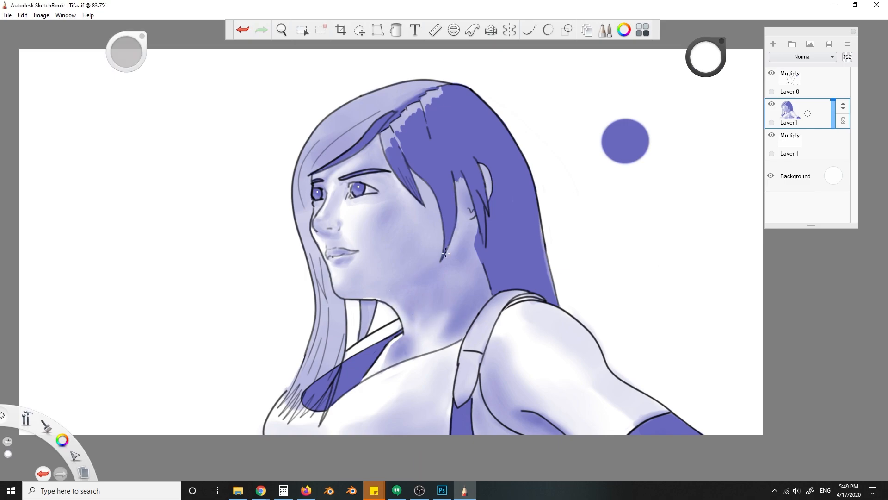
- Hide the layer list and shade the front hair softly with violet sampled from the back hair
{"action": "left_click", "coordinate": [532, 242], "text": "alt"}
{"action": "key", "text": "ctrl+l"}
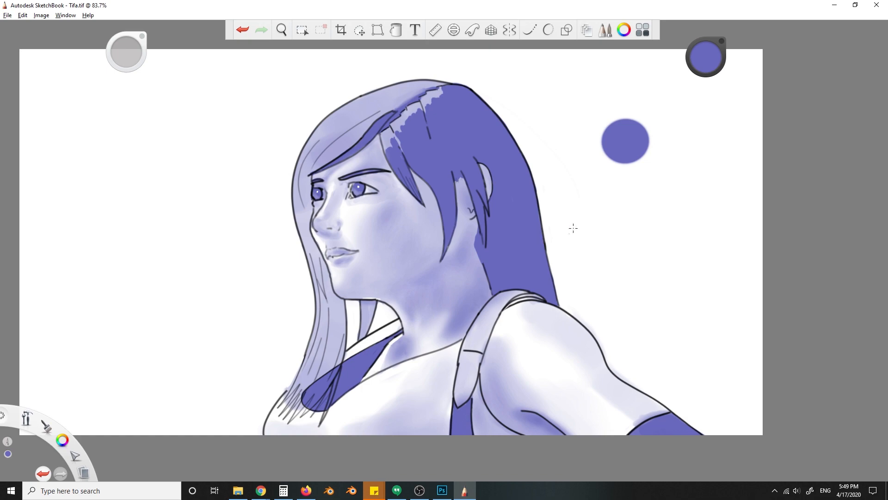
{"action": "left_click", "coordinate": [546, 229], "text": "alt"}
{"action": "key", "text": "ctrl+z"}
{"action": "mouse_move", "coordinate": [367, 98]}
{"action": "left_mouse_down"}
{"action": "mouse_move", "coordinate": [315, 136]}
{"action": "mouse_move", "coordinate": [313, 159]}
{"action": "left_mouse_up"}
{"action": "left_click_drag", "start_coordinate": [300, 208], "coordinate": [305, 258]}
{"action": "left_click_drag", "start_coordinate": [396, 111], "coordinate": [390, 128]}
{"action": "left_click_drag", "start_coordinate": [430, 83], "coordinate": [417, 85]}
- Blend the ragged highlight at the crown into the dark hair and touch up the shading around the eye
{"action": "key", "text": "s"}
{"action": "left_click_drag", "start_coordinate": [397, 130], "coordinate": [445, 89]}
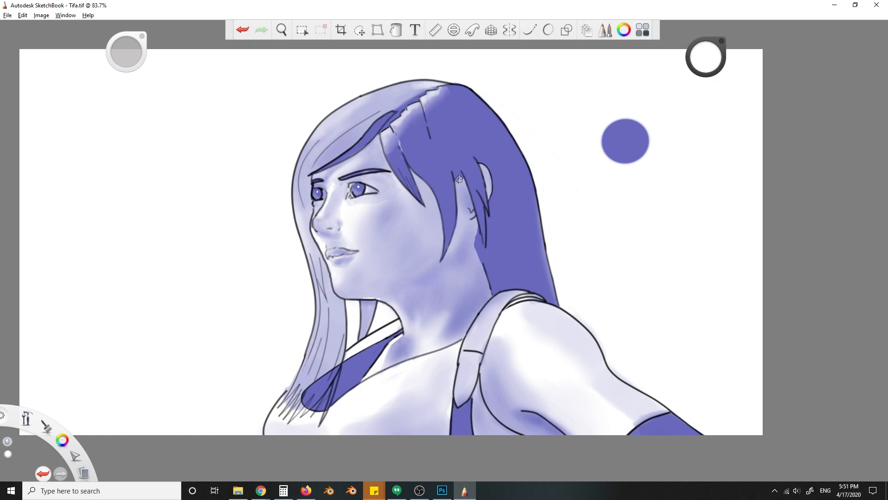
{"action": "key", "text": "ctrl+z"}
{"action": "mouse_move", "coordinate": [366, 181]}
{"action": "left_mouse_down"}
{"action": "mouse_move", "coordinate": [412, 190]}
{"action": "mouse_move", "coordinate": [344, 192]}
{"action": "mouse_move", "coordinate": [357, 179]}
{"action": "mouse_move", "coordinate": [338, 180]}
{"action": "mouse_move", "coordinate": [388, 189]}
{"action": "left_mouse_up"}
{"action": "key", "text": "b"}
{"action": "left_click", "coordinate": [356, 186], "text": "alt"}
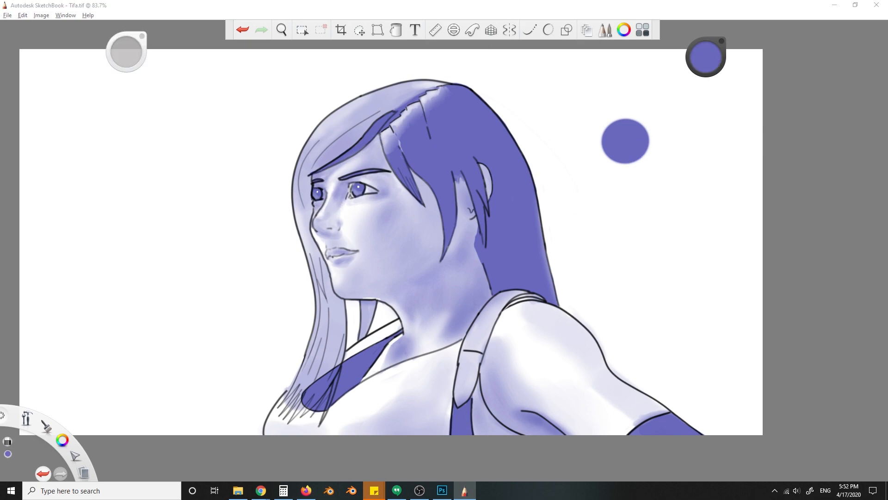
- On Layer 0, replace the fringe's lower outline with a smooth black steady-stroke curve arching over the forehead
{"action": "key", "text": "ctrl+l"}
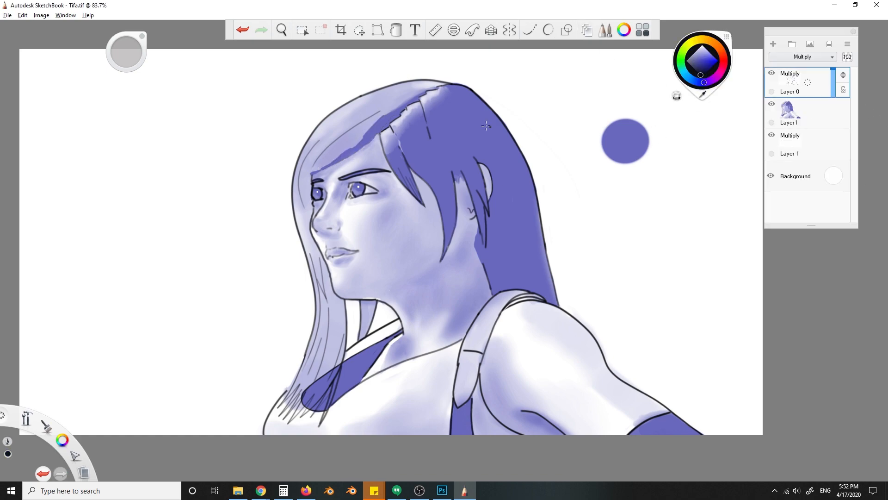
{"action": "key", "text": "ctrl+z"}
{"action": "left_click", "coordinate": [529, 29]}
{"action": "left_click_drag", "start_coordinate": [386, 118], "coordinate": [323, 159]}
{"action": "key", "text": "ctrl+z"}
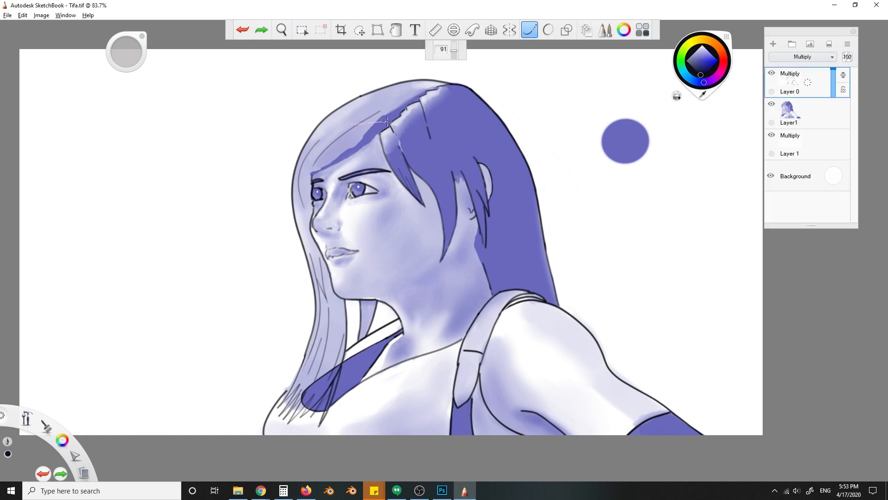
{"action": "mouse_move", "coordinate": [388, 119]}
{"action": "left_mouse_down"}
{"action": "mouse_move", "coordinate": [309, 177]}
{"action": "mouse_move", "coordinate": [415, 131]}
{"action": "left_mouse_up"}
{"action": "key", "text": "ctrl+z"}
{"action": "left_click_drag", "start_coordinate": [313, 167], "coordinate": [416, 129]}
{"action": "left_click", "coordinate": [344, 147], "text": "alt"}
{"action": "left_click", "coordinate": [529, 29]}
{"action": "mouse_move", "coordinate": [355, 148]}
{"action": "left_mouse_down"}
{"action": "mouse_move", "coordinate": [324, 169]}
{"action": "mouse_move", "coordinate": [332, 162]}
{"action": "left_mouse_up"}
{"action": "key", "text": "ctrl+z"}
- On Layer1, paint the fringe's underside along the new curve with dark violet sampled from the reference disc
{"action": "left_click", "coordinate": [807, 113]}
{"action": "left_click_drag", "start_coordinate": [374, 135], "coordinate": [316, 175]}
{"action": "left_click", "coordinate": [624, 132], "text": "alt"}
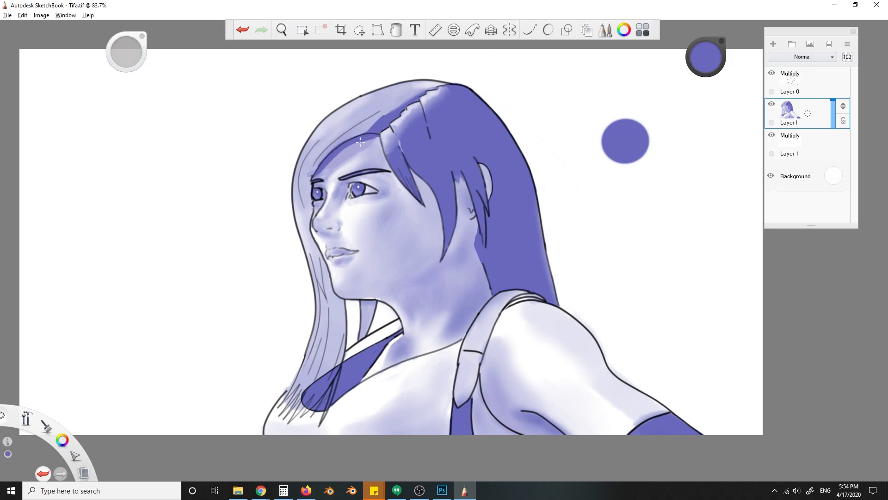
{"action": "left_click", "coordinate": [371, 123], "text": "alt"}
{"action": "left_click", "coordinate": [378, 121], "text": "alt"}
- Extend the dark violet shadow across the fringe from the parting toward the forehead
{"action": "left_click_drag", "start_coordinate": [401, 106], "coordinate": [383, 115]}
{"action": "mouse_move", "coordinate": [320, 167]}
{"action": "left_mouse_down"}
{"action": "mouse_move", "coordinate": [350, 144]}
{"action": "mouse_move", "coordinate": [342, 138]}
{"action": "mouse_move", "coordinate": [402, 108]}
{"action": "mouse_move", "coordinate": [359, 126]}
{"action": "left_mouse_up"}
{"action": "key", "text": "ctrl+z"}
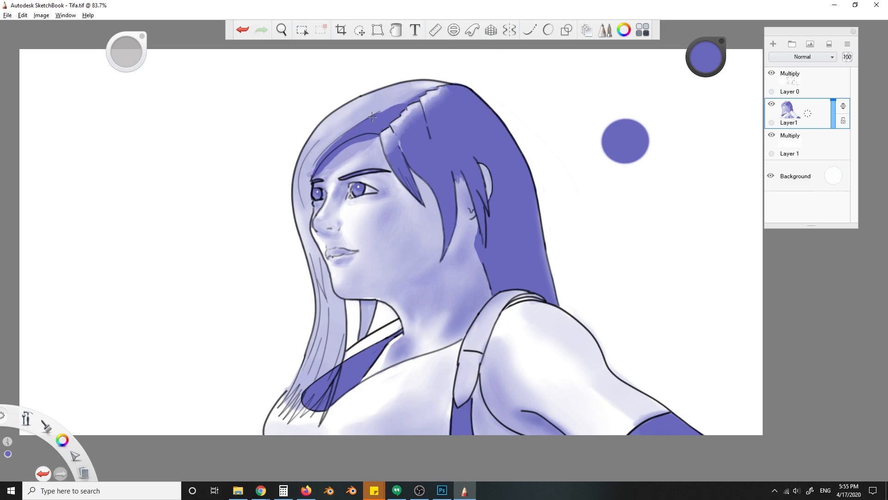
{"action": "key", "text": "ctrl+z"}
{"action": "mouse_move", "coordinate": [338, 161]}
{"action": "left_mouse_down"}
{"action": "mouse_move", "coordinate": [330, 184]}
{"action": "mouse_move", "coordinate": [376, 181]}
{"action": "mouse_move", "coordinate": [323, 181]}
{"action": "mouse_move", "coordinate": [350, 151]}
{"action": "left_mouse_up"}
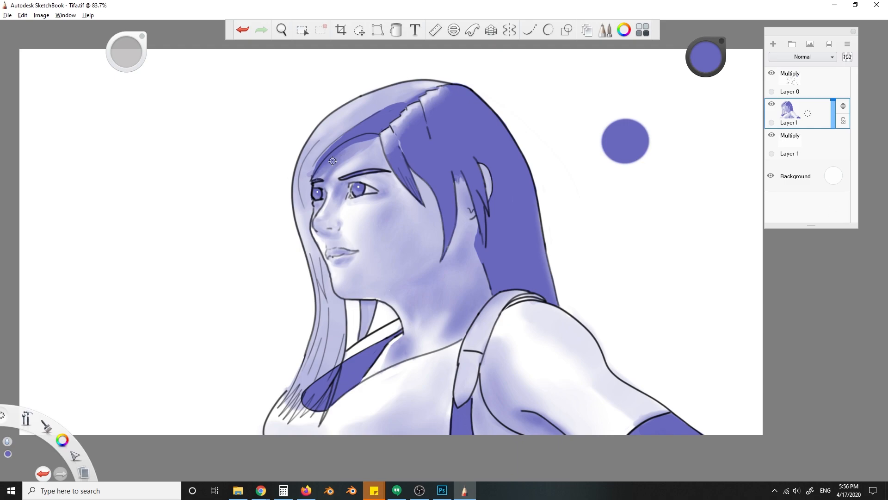
- Shade the long front hair in violet from the temple down alongside the face and chin
{"action": "left_click_drag", "start_coordinate": [309, 177], "coordinate": [306, 188]}
{"action": "left_click_drag", "start_coordinate": [308, 223], "coordinate": [329, 285]}
{"action": "left_click", "coordinate": [628, 140], "text": "alt"}
{"action": "left_click_drag", "start_coordinate": [315, 242], "coordinate": [341, 330]}
{"action": "key", "text": "ctrl+z"}
{"action": "mouse_move", "coordinate": [327, 282]}
{"action": "left_mouse_down"}
{"action": "mouse_move", "coordinate": [315, 244]}
{"action": "mouse_move", "coordinate": [337, 311]}
{"action": "mouse_move", "coordinate": [325, 322]}
{"action": "mouse_move", "coordinate": [342, 344]}
{"action": "left_mouse_up"}
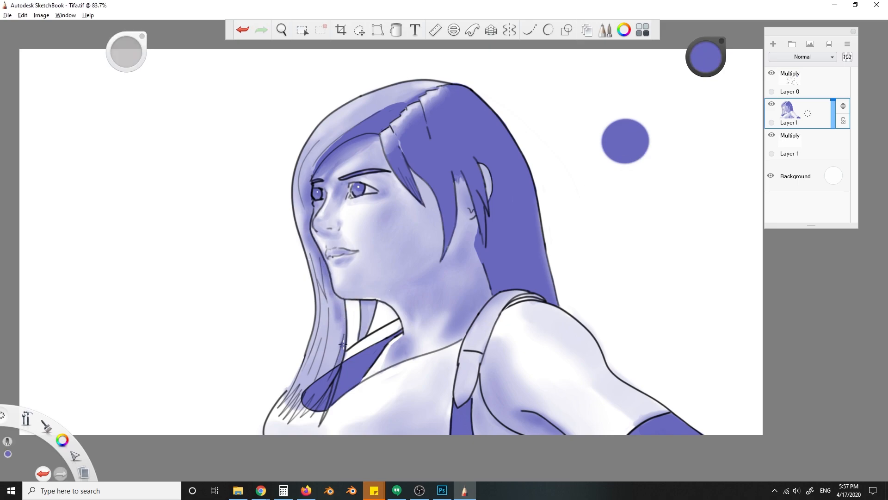
- Enlarge the brush and softly shade the skin beside the side locks and the ear
{"action": "key", "text": "bracketright"}
{"action": "left_click_drag", "start_coordinate": [415, 175], "coordinate": [433, 205]}
{"action": "left_click_drag", "start_coordinate": [458, 180], "coordinate": [466, 216]}
{"action": "left_click_drag", "start_coordinate": [487, 168], "coordinate": [490, 194]}
{"action": "key", "text": "ctrl+z"}
- On Layer 0, draw a smooth black steady-stroke line along the collar strap at the front of the neck
{"action": "left_click", "coordinate": [706, 57]}
{"action": "left_click", "coordinate": [702, 76]}
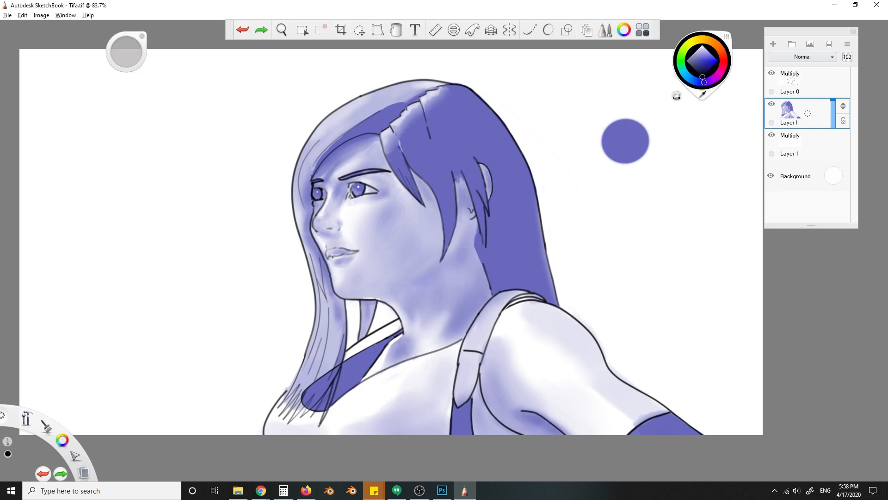
{"action": "left_click", "coordinate": [529, 30]}
{"action": "left_click", "coordinate": [808, 83]}
{"action": "key", "text": "ctrl+z"}
{"action": "key", "text": "ctrl+z"}
{"action": "mouse_move", "coordinate": [400, 325]}
{"action": "left_mouse_down"}
{"action": "mouse_move", "coordinate": [338, 358]}
{"action": "mouse_move", "coordinate": [419, 317]}
{"action": "mouse_move", "coordinate": [347, 354]}
{"action": "left_mouse_up"}
- On Layer1, fill the collar strap's upper band with dark violet sampled from the reference disc and turn off the steady stroke
{"action": "left_click", "coordinate": [807, 114]}
{"action": "left_click", "coordinate": [625, 141], "text": "alt"}
{"action": "left_click", "coordinate": [530, 30]}
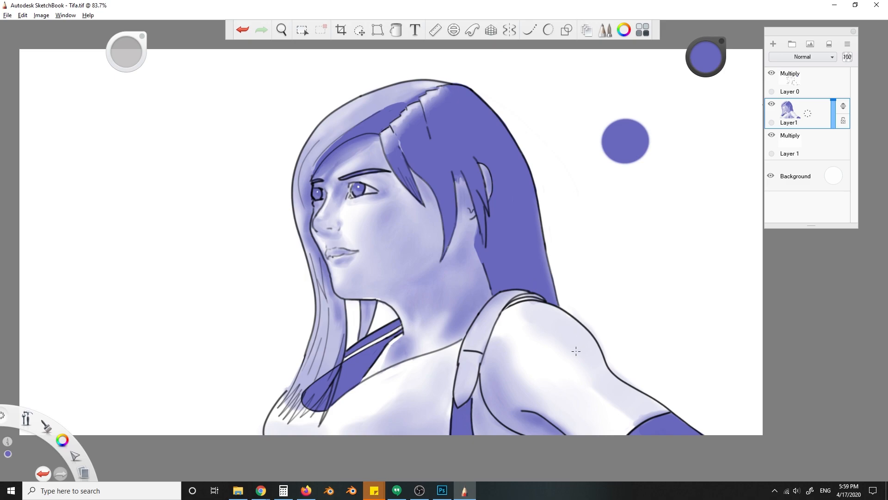
- On Layer 0, draw the garment edge beside the front of the shoulder strap with an adjusted steady stroke
{"action": "left_click", "coordinate": [807, 82]}
{"action": "key", "text": "b"}
{"action": "key", "text": "ctrl+z"}
{"action": "left_click", "coordinate": [530, 30]}
{"action": "left_click_drag", "start_coordinate": [454, 50], "coordinate": [456, 59]}
{"action": "key", "text": "e"}
{"action": "mouse_move", "coordinate": [463, 335]}
{"action": "left_mouse_down"}
{"action": "mouse_move", "coordinate": [453, 352]}
{"action": "mouse_move", "coordinate": [458, 367]}
{"action": "left_mouse_up"}
{"action": "key", "text": "ctrl+z"}
- Set the steady stroke to 57 and draw a second black contour along the armhole and the strap's rear edge
{"action": "key", "text": "ctrl+z"}
{"action": "key", "text": "ctrl+z"}
{"action": "left_click_drag", "start_coordinate": [455, 58], "coordinate": [455, 54]}
{"action": "left_click_drag", "start_coordinate": [483, 370], "coordinate": [520, 434]}
{"action": "key", "text": "ctrl+z"}
{"action": "mouse_move", "coordinate": [484, 374]}
{"action": "left_mouse_down"}
{"action": "mouse_move", "coordinate": [554, 442]}
{"action": "mouse_move", "coordinate": [480, 371]}
{"action": "mouse_move", "coordinate": [502, 309]}
{"action": "mouse_move", "coordinate": [528, 297]}
{"action": "left_mouse_up"}
{"action": "key", "text": "ctrl+z"}
{"action": "key", "text": "ctrl+z"}
{"action": "left_click_drag", "start_coordinate": [501, 315], "coordinate": [538, 300]}
{"action": "key", "text": "ctrl+z"}
{"action": "mouse_move", "coordinate": [543, 302]}
{"action": "left_mouse_down"}
{"action": "mouse_move", "coordinate": [500, 316]}
{"action": "mouse_move", "coordinate": [506, 309]}
{"action": "left_mouse_up"}
{"action": "key", "text": "ctrl+z"}
- On Layer1, fill the narrow garment bands beside the strap and along the armhole with dark violet
{"action": "key", "text": "s"}
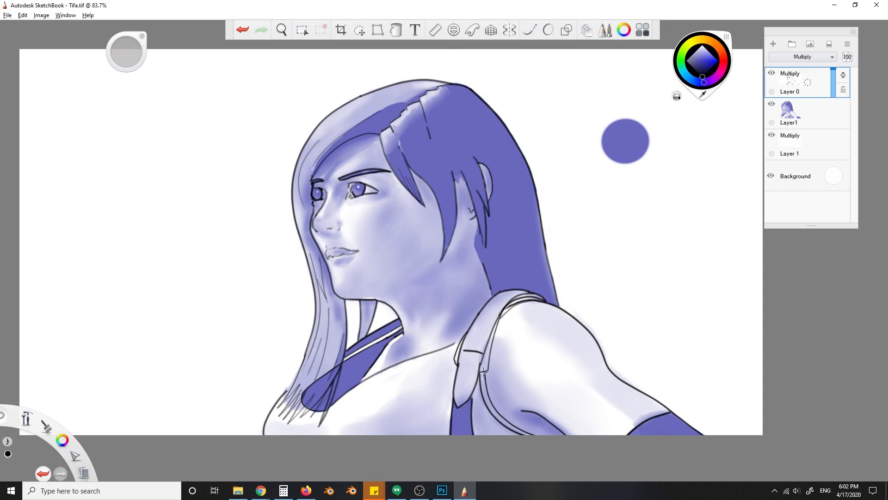
{"action": "left_click", "coordinate": [803, 113]}
{"action": "key", "text": "super"}
{"action": "left_click", "coordinate": [527, 222], "text": "alt"}
{"action": "left_click", "coordinate": [530, 30]}
{"action": "left_click_drag", "start_coordinate": [490, 402], "coordinate": [483, 371]}
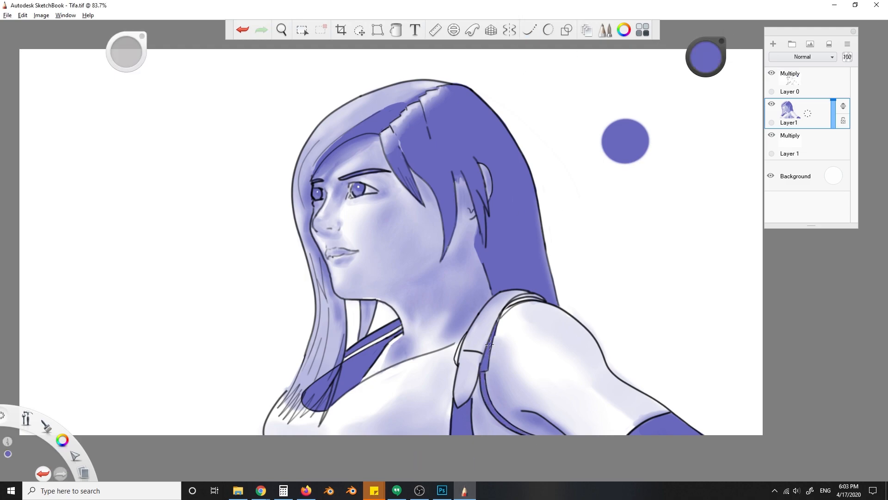
{"action": "key", "text": "s"}
- On Layer 0, redraw the shoulder strap's front edge near the neck with a black steady stroke
{"action": "left_click", "coordinate": [706, 57]}
{"action": "left_click", "coordinate": [702, 77]}
{"action": "left_click", "coordinate": [529, 30]}
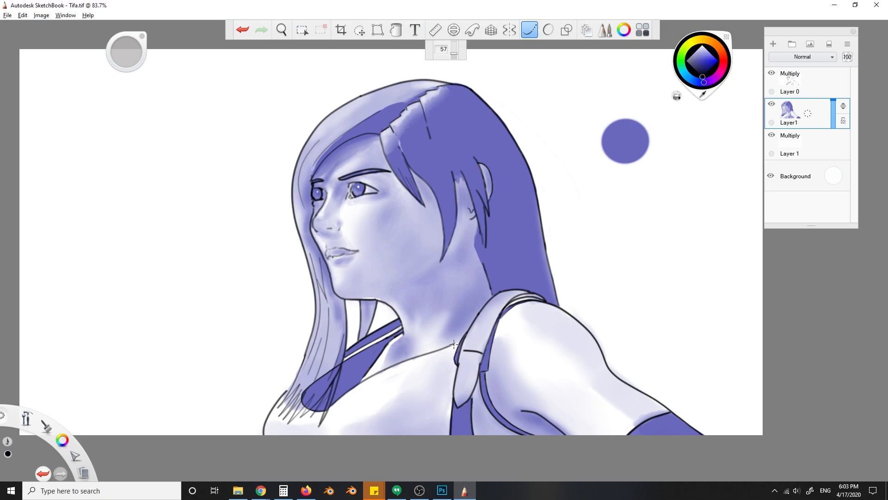
{"action": "left_click", "coordinate": [805, 82]}
{"action": "left_click_drag", "start_coordinate": [477, 328], "coordinate": [451, 344]}
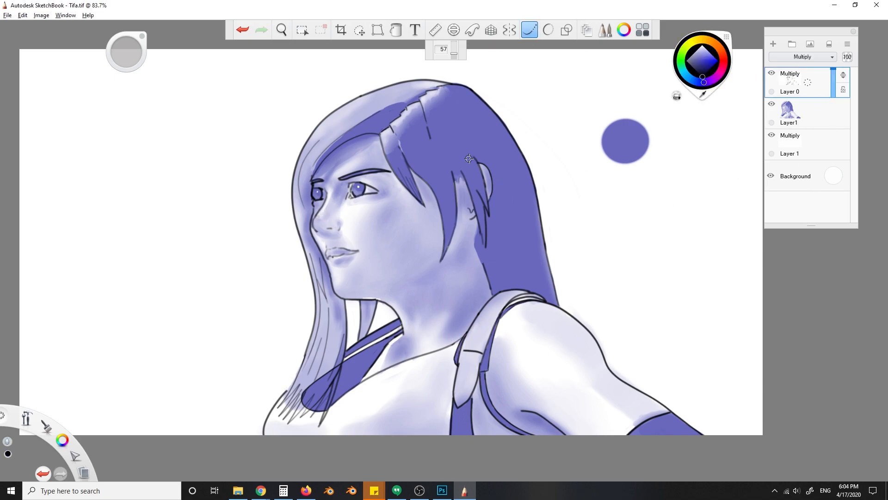
- On Layer1, sample the violet of the reference circle and shade the lower cheek and jaw with a resized brush
{"action": "key", "text": "e"}
{"action": "key", "text": "s"}
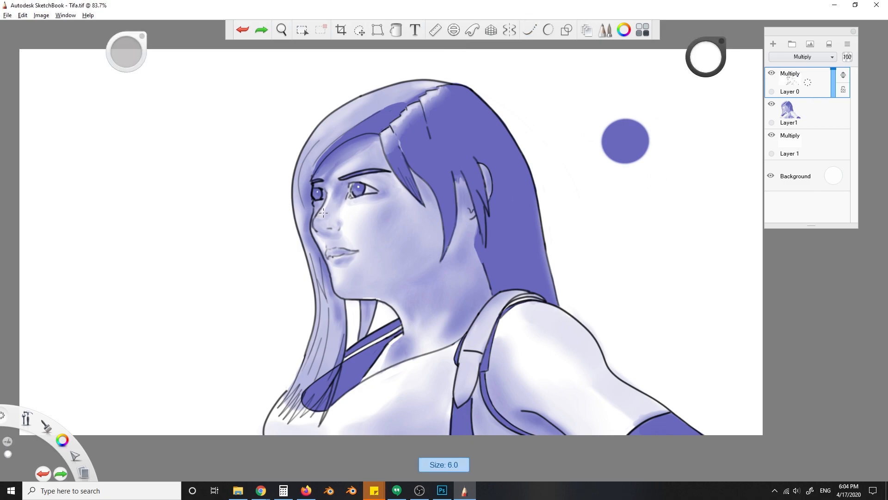
{"action": "left_click", "coordinate": [804, 113]}
{"action": "left_click", "coordinate": [625, 140], "text": "alt"}
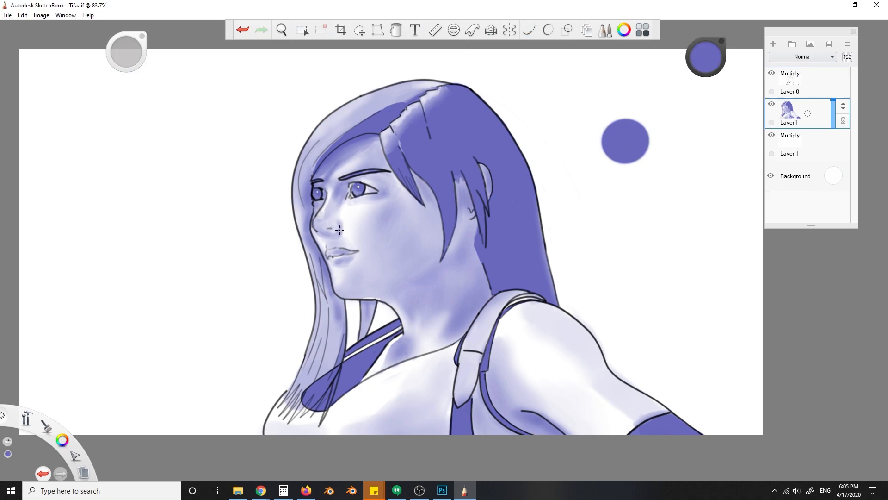
{"action": "left_click_drag", "start_coordinate": [320, 269], "coordinate": [427, 313]}
{"action": "key", "text": "ctrl+z"}
{"action": "key", "text": "]"}
{"action": "left_click_drag", "start_coordinate": [373, 267], "coordinate": [394, 272]}
{"action": "key", "text": "]"}
{"action": "key", "text": "]"}
{"action": "mouse_move", "coordinate": [400, 234]}
{"action": "left_mouse_down"}
{"action": "mouse_move", "coordinate": [383, 227]}
{"action": "mouse_move", "coordinate": [381, 256]}
{"action": "mouse_move", "coordinate": [353, 277]}
{"action": "mouse_move", "coordinate": [343, 259]}
{"action": "mouse_move", "coordinate": [341, 268]}
{"action": "mouse_move", "coordinate": [356, 249]}
{"action": "mouse_move", "coordinate": [338, 244]}
{"action": "left_mouse_up"}
- Refine the violet shading on the lips and beside the nostril with smaller brush touches
{"action": "key", "text": "["}
{"action": "key", "text": "ctrl+z"}
{"action": "key", "text": "["}
{"action": "left_click", "coordinate": [346, 275], "text": "alt"}
{"action": "key", "text": "ctrl+z"}
{"action": "key", "text": "["}
{"action": "left_click", "coordinate": [385, 134], "text": "alt"}
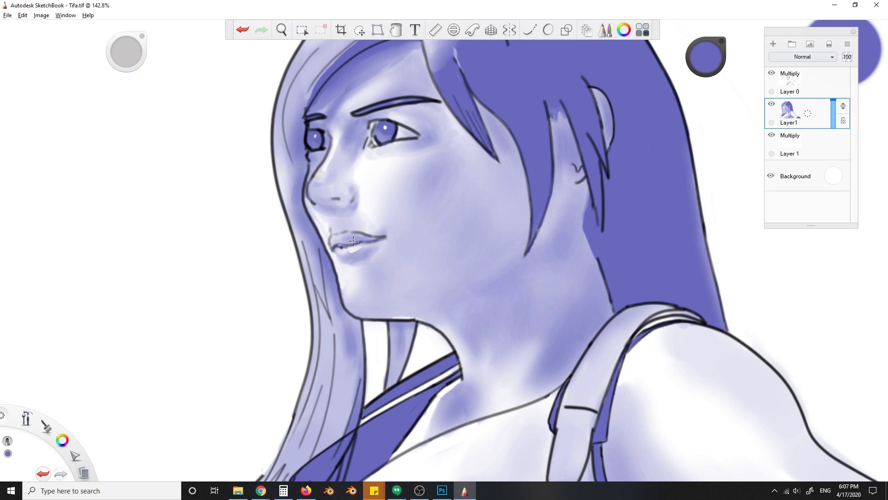
{"action": "key", "text": "]"}
{"action": "left_click", "coordinate": [368, 207], "text": "alt"}
{"action": "left_click_drag", "start_coordinate": [359, 206], "coordinate": [358, 190]}
{"action": "left_click", "coordinate": [394, 275], "text": "alt"}
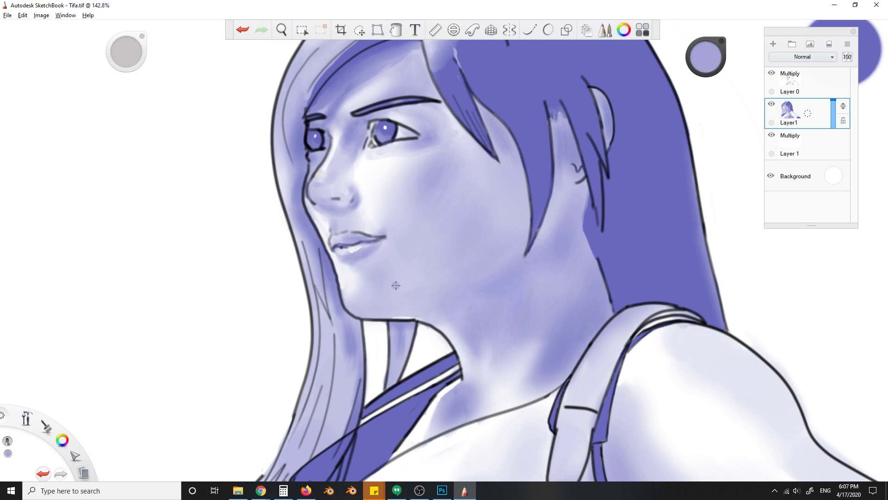
- Soften the shading on the cheek and jaw with lighter violet tones sampled from the skin
{"action": "scroll", "coordinate": [444, 227], "scroll_direction": "up", "scroll_amount": 1}
{"action": "left_click", "coordinate": [430, 208], "text": "alt"}
{"action": "scroll", "coordinate": [518, 195], "scroll_direction": "down", "scroll_amount": 2}
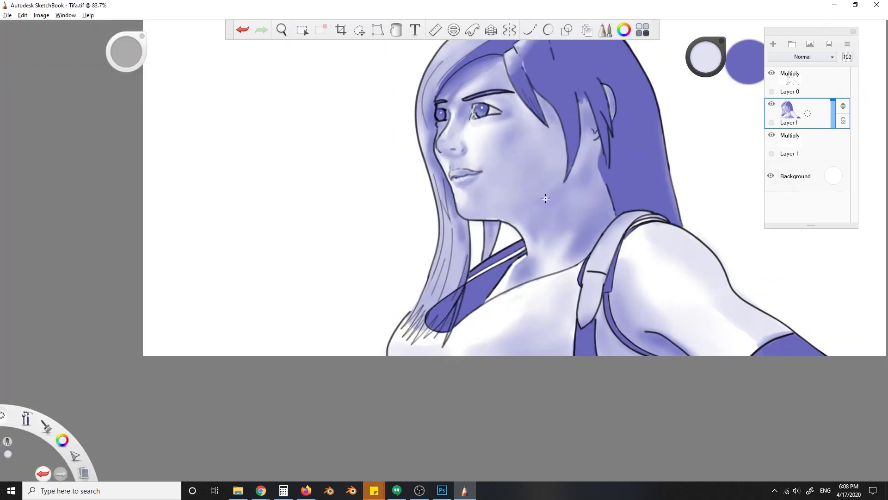
{"action": "scroll", "coordinate": [517, 185], "scroll_direction": "up", "scroll_amount": 3}
{"action": "mouse_move", "coordinate": [412, 251]}
{"action": "left_mouse_down"}
{"action": "mouse_move", "coordinate": [370, 260]}
{"action": "mouse_move", "coordinate": [396, 243]}
{"action": "mouse_move", "coordinate": [420, 244]}
{"action": "mouse_move", "coordinate": [439, 225]}
{"action": "left_mouse_up"}
{"action": "left_click", "coordinate": [419, 203], "text": "alt"}
{"action": "left_click", "coordinate": [381, 269], "text": "alt"}
{"action": "left_click", "coordinate": [416, 206], "text": "alt"}
- Sample the dark violet of the hair and shade bands on the pointed lower end of the shoulder strap
{"action": "left_click", "coordinate": [651, 199], "text": "alt"}
{"action": "key", "text": "bracketleft"}
{"action": "key", "text": "ctrl+z"}
{"action": "scroll", "coordinate": [440, 224], "scroll_direction": "down", "scroll_amount": 5}
{"action": "key", "text": "ctrl+z"}
{"action": "key", "text": "bracketright"}
{"action": "mouse_move", "coordinate": [418, 302]}
{"action": "left_mouse_down"}
{"action": "mouse_move", "coordinate": [410, 296]}
{"action": "mouse_move", "coordinate": [411, 324]}
{"action": "mouse_move", "coordinate": [393, 324]}
{"action": "mouse_move", "coordinate": [399, 332]}
{"action": "mouse_move", "coordinate": [410, 324]}
{"action": "left_mouse_up"}
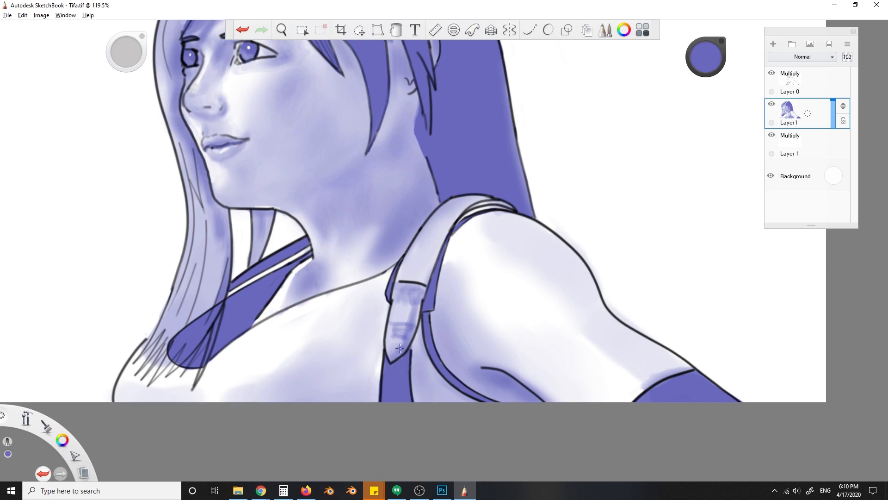
{"action": "left_click", "coordinate": [417, 311], "text": "alt"}
{"action": "left_click", "coordinate": [430, 296], "text": "alt"}
- Shade the upper part of the shoulder strap in violet up to the top of the shoulder
{"action": "key", "text": "bracketright"}
{"action": "mouse_move", "coordinate": [422, 258]}
{"action": "left_mouse_down"}
{"action": "mouse_move", "coordinate": [448, 212]}
{"action": "mouse_move", "coordinate": [462, 207]}
{"action": "mouse_move", "coordinate": [453, 234]}
{"action": "left_mouse_up"}
{"action": "key", "text": "bracketleft"}
{"action": "left_click_drag", "start_coordinate": [481, 199], "coordinate": [442, 222]}
- Mirror the canvas to check the whole drawing, and restore its original orientation
{"action": "scroll", "coordinate": [543, 248], "scroll_direction": "down", "scroll_amount": 5}
{"action": "left_click", "coordinate": [41, 16]}
{"action": "left_click", "coordinate": [76, 111]}
{"action": "left_click", "coordinate": [41, 15]}
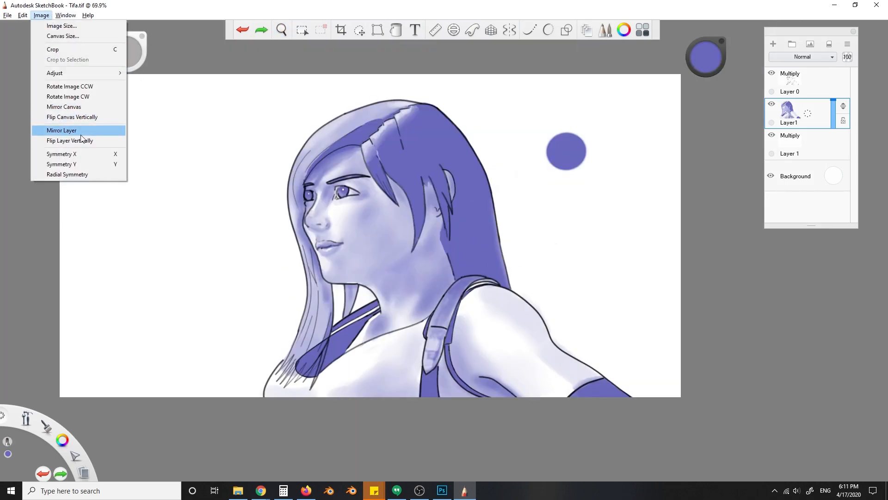
{"action": "left_click", "coordinate": [74, 107]}
{"action": "left_click", "coordinate": [43, 15]}
{"action": "left_click", "coordinate": [70, 107]}
- Touch up the arm above the dark violet sleeve with a pale violet tone
{"action": "scroll", "coordinate": [588, 318], "scroll_direction": "up", "scroll_amount": 3}
{"action": "left_click_drag", "start_coordinate": [589, 318], "coordinate": [509, 253]}
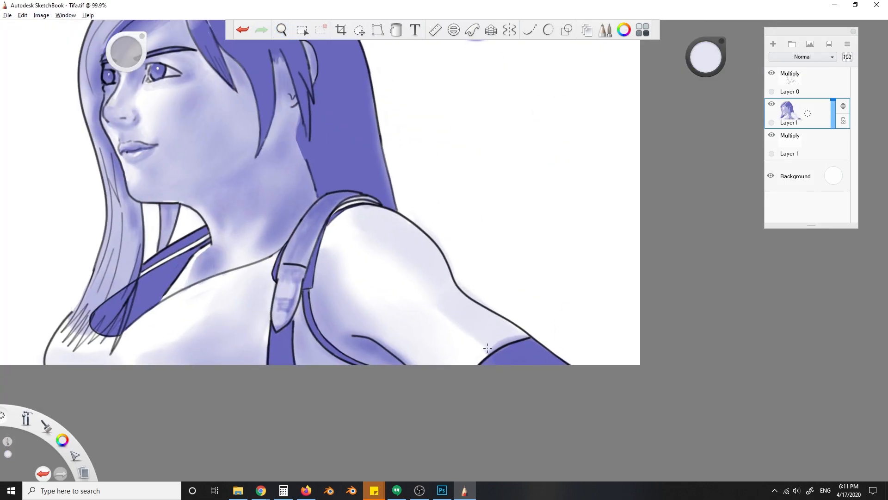